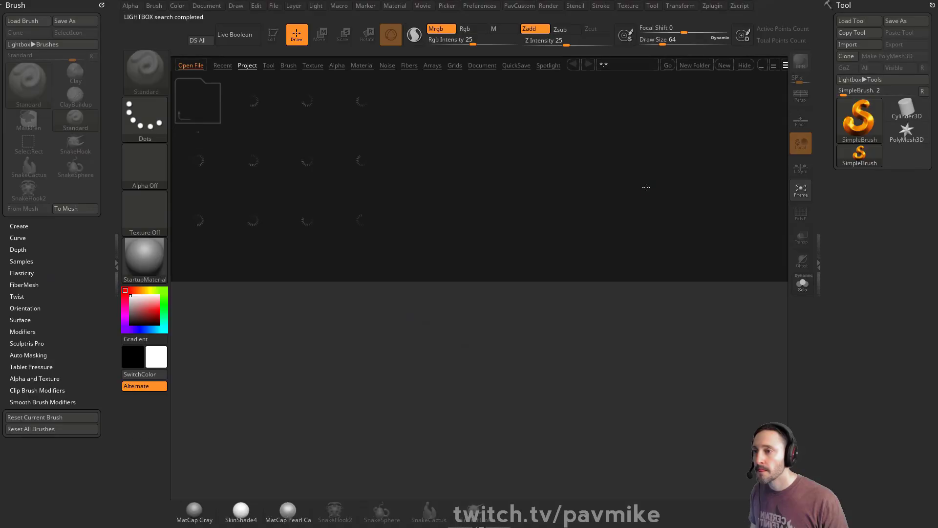
Draw a Cylinder3D on the empty canvas, enter Edit mode and convert it to a PolyMesh3D
{"action": "key", "text": "comma"}
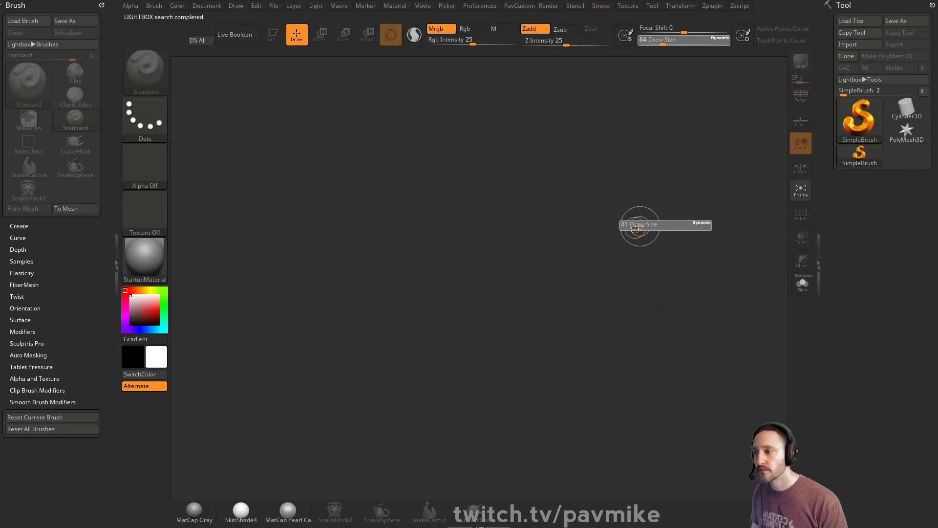
{"action": "left_click", "coordinate": [906, 109]}
{"action": "left_click_drag", "start_coordinate": [440, 271], "coordinate": [372, 210]}
{"action": "key", "text": "t"}
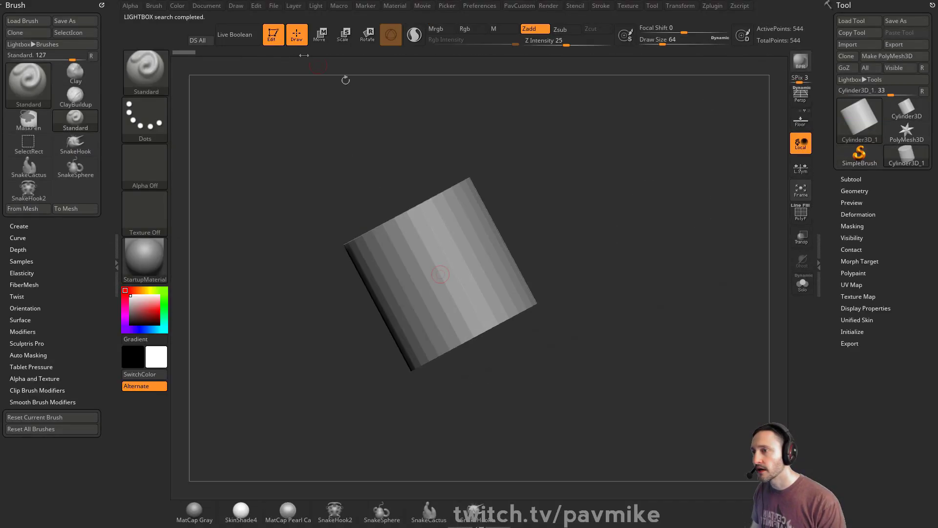
{"action": "left_click", "coordinate": [895, 56]}
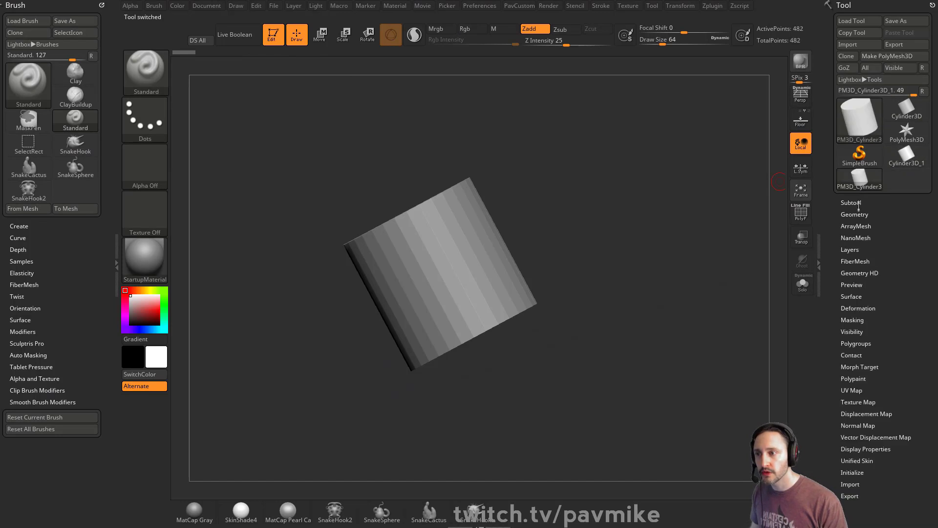
Crease the cylinder's edges, then smooth it with Dynamic Subdivision and apply the result
{"action": "key", "text": "grave"}
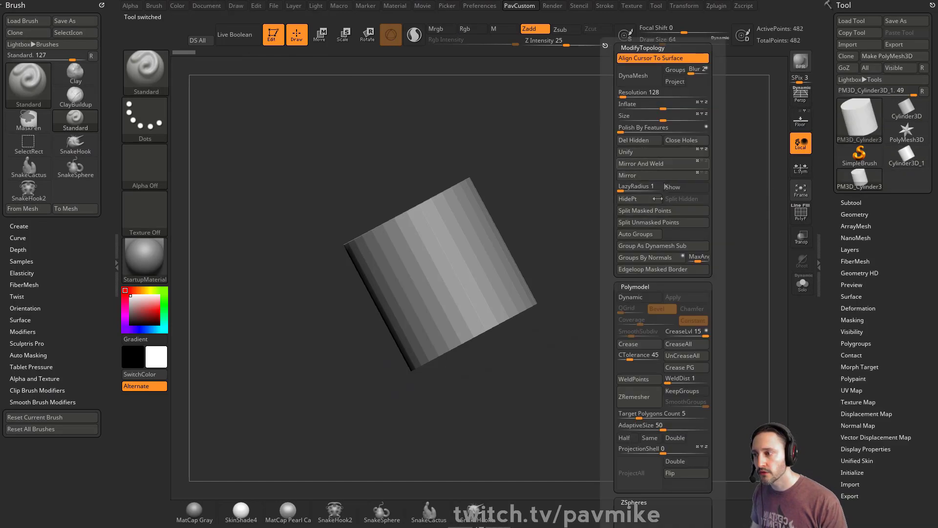
{"action": "left_click", "coordinate": [638, 342]}
{"action": "left_click", "coordinate": [630, 297]}
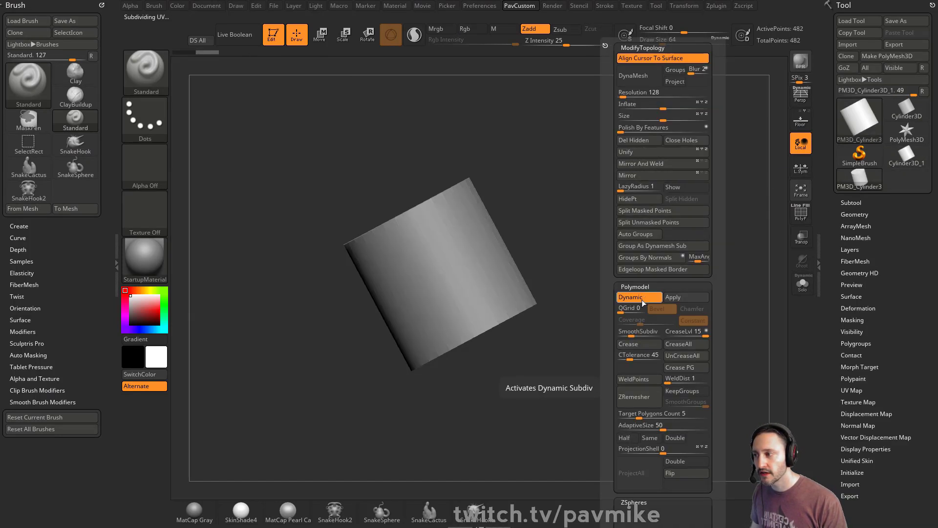
{"action": "key", "text": "space"}
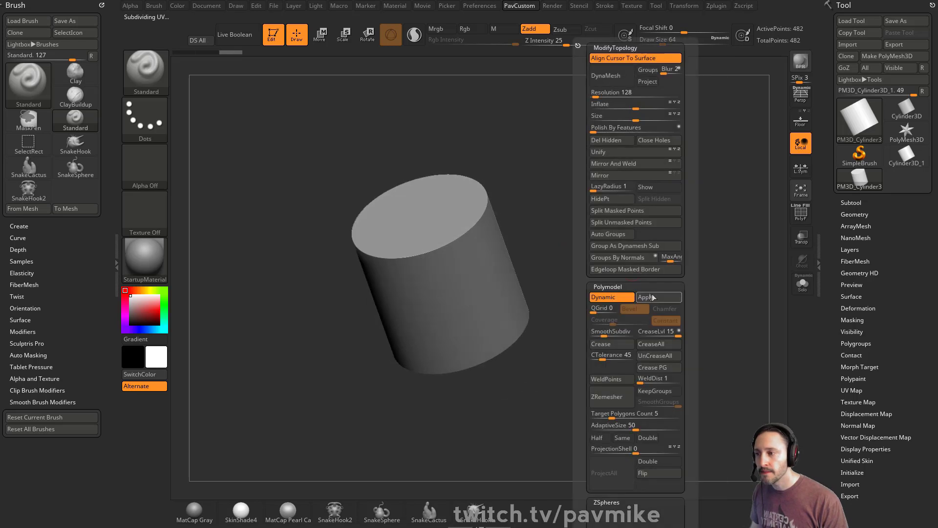
{"action": "left_click", "coordinate": [646, 297]}
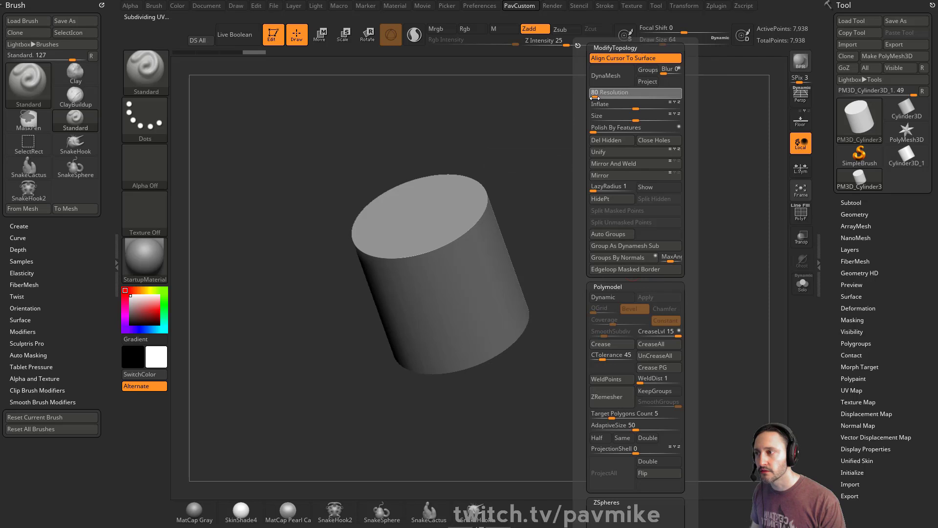
Convert the cylinder to a DynaMesh without freezing its subdivision levels
{"action": "left_click", "coordinate": [606, 76]}
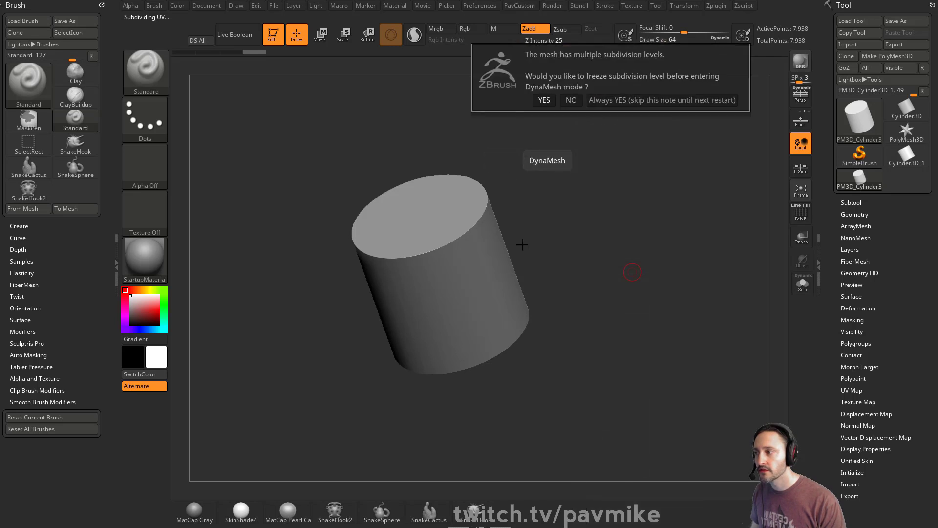
{"action": "left_click", "coordinate": [571, 100]}
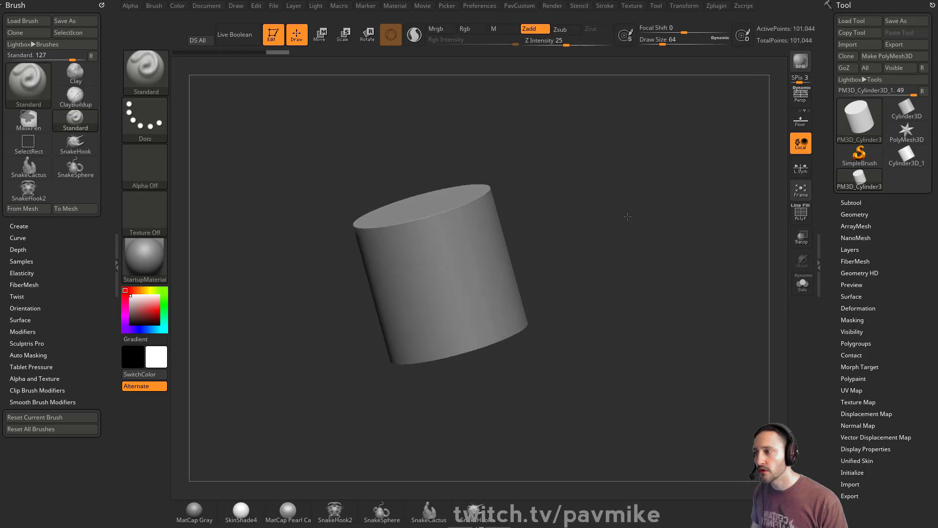
{"action": "mouse_move", "coordinate": [654, 204]}
{"action": "left_mouse_down"}
{"action": "mouse_move", "coordinate": [667, 221]}
{"action": "mouse_move", "coordinate": [660, 245]}
{"action": "left_mouse_up"}
Try test strokes on the cylinder's side with the Standard and DamStandard brushes, undoing each one
{"action": "key", "text": "s"}
{"action": "left_click_drag", "start_coordinate": [483, 255], "coordinate": [531, 282]}
{"action": "key", "text": "ctrl+z"}
{"action": "key", "text": "b"}
{"action": "key", "text": "d"}
{"action": "key", "text": "s"}
{"action": "left_click_drag", "start_coordinate": [477, 261], "coordinate": [513, 290]}
{"action": "key", "text": "ctrl+z"}
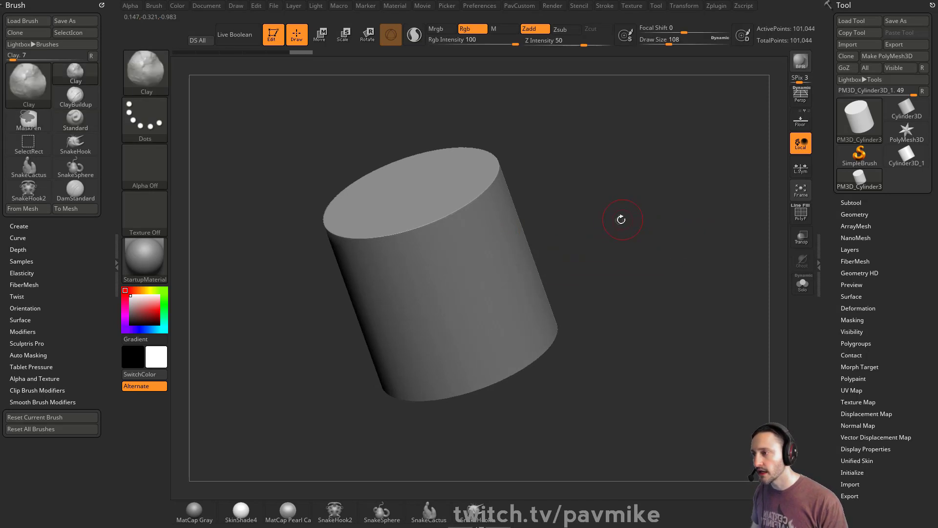
Switch to the Clay brush and activate radial symmetry around the Y axis with a RadialCount of 8
{"action": "key", "text": "b"}
{"action": "key", "text": "c"}
{"action": "key", "text": "l"}
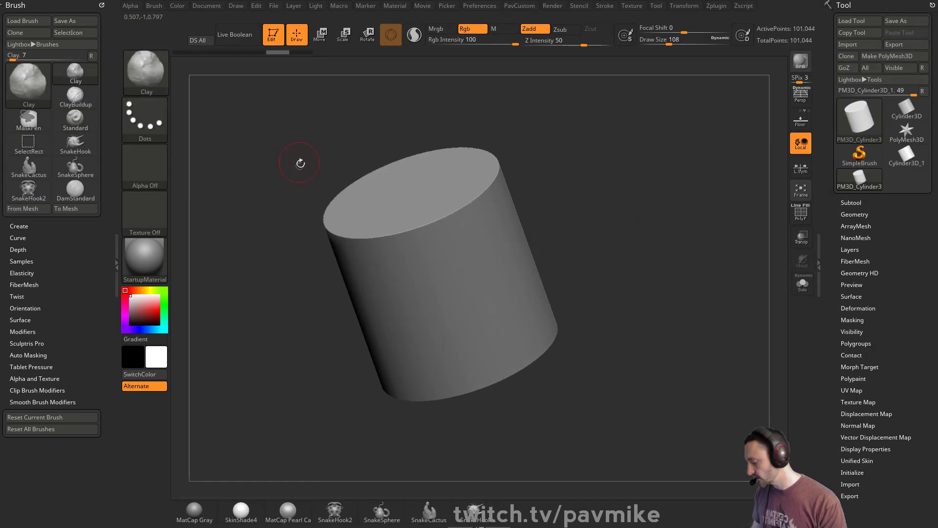
{"action": "left_click", "coordinate": [696, 5]}
{"action": "left_click", "coordinate": [708, 274]}
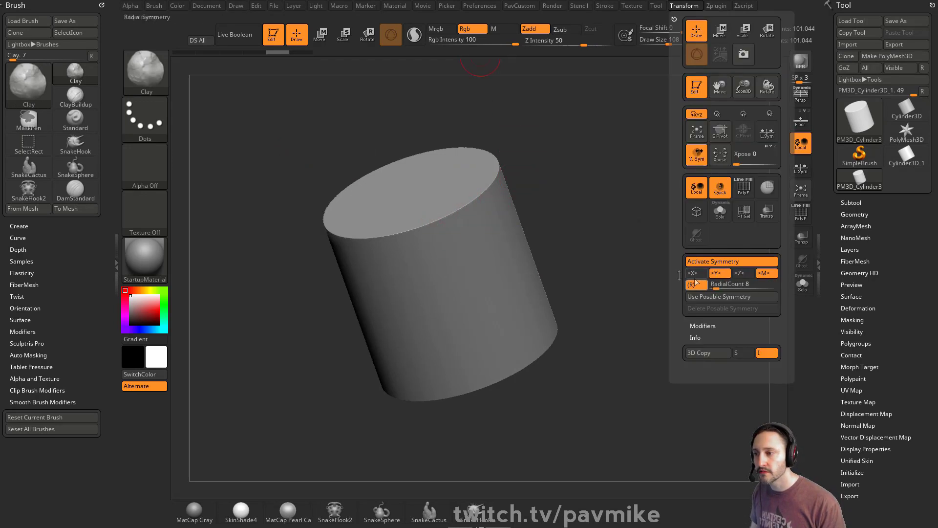
Try cutting notches around the cylinder's end rim with ClipCurve and remeshing, then undo both
{"action": "left_click_drag", "start_coordinate": [592, 198], "coordinate": [619, 230]}
{"action": "left_click_drag", "start_coordinate": [645, 159], "coordinate": [652, 113]}
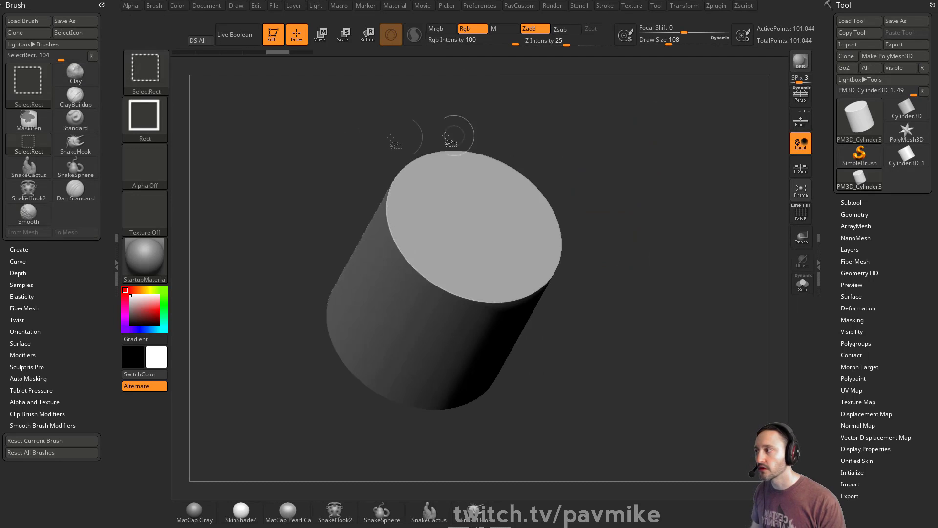
{"action": "key", "text": "b"}
{"action": "left_click", "coordinate": [251, 124]}
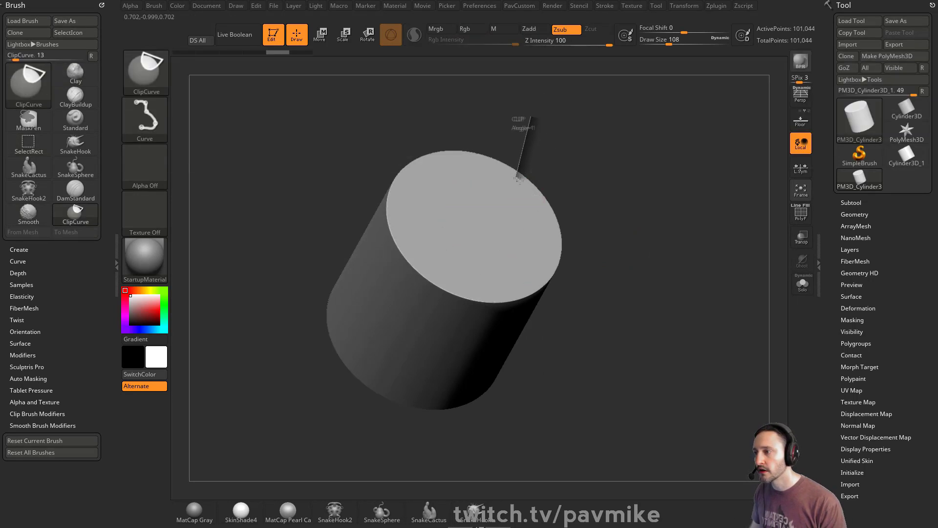
{"action": "left_click_drag", "start_coordinate": [518, 178], "coordinate": [555, 196]}
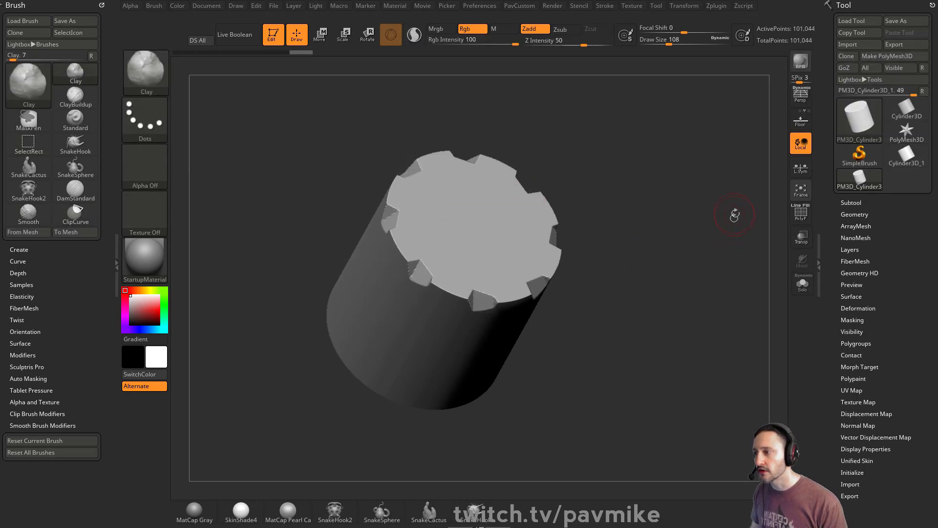
{"action": "mouse_move", "coordinate": [736, 215]}
{"action": "left_mouse_down"}
{"action": "mouse_move", "coordinate": [720, 229]}
{"action": "mouse_move", "coordinate": [702, 176]}
{"action": "left_mouse_up"}
{"action": "left_click_drag", "start_coordinate": [702, 220], "coordinate": [664, 225], "text": "ctrl"}
{"action": "key", "text": "ctrl+z"}
{"action": "key", "text": "ctrl+z"}
Change the clipping brush from ClipCurve to ClipCircle for work on the cylinder's end cap
{"action": "mouse_move", "coordinate": [640, 421]}
{"action": "left_mouse_down", "text": "ctrl"}
{"action": "mouse_move", "coordinate": [547, 398]}
{"action": "mouse_move", "coordinate": [315, 255]}
{"action": "left_mouse_up", "text": "ctrl"}
{"action": "left_click_drag", "start_coordinate": [650, 156], "coordinate": [662, 266]}
{"action": "left_click_drag", "start_coordinate": [674, 182], "coordinate": [654, 285], "text": "alt"}
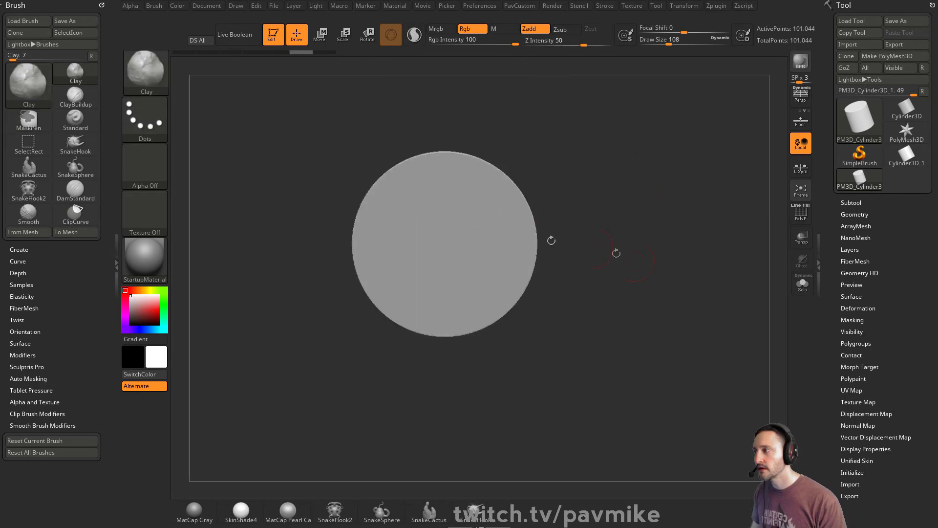
{"action": "left_click", "coordinate": [164, 84]}
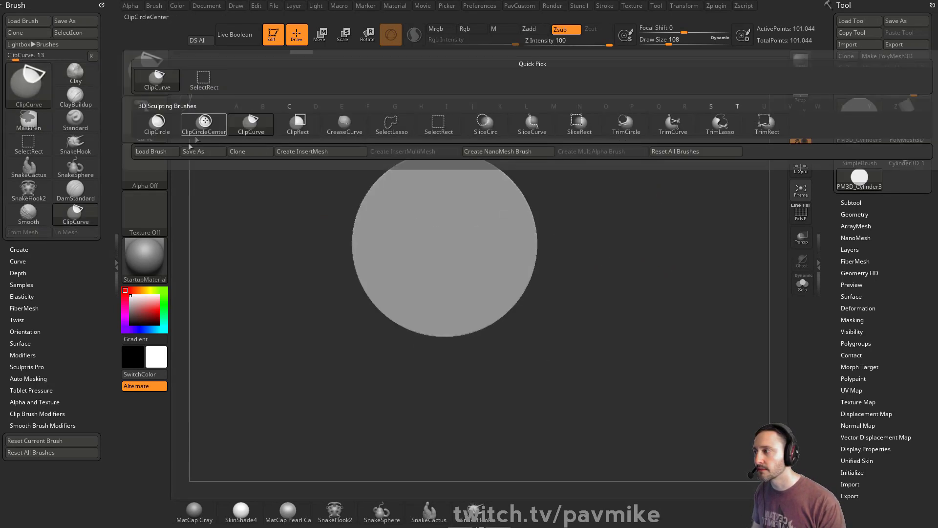
{"action": "left_click", "coordinate": [157, 124]}
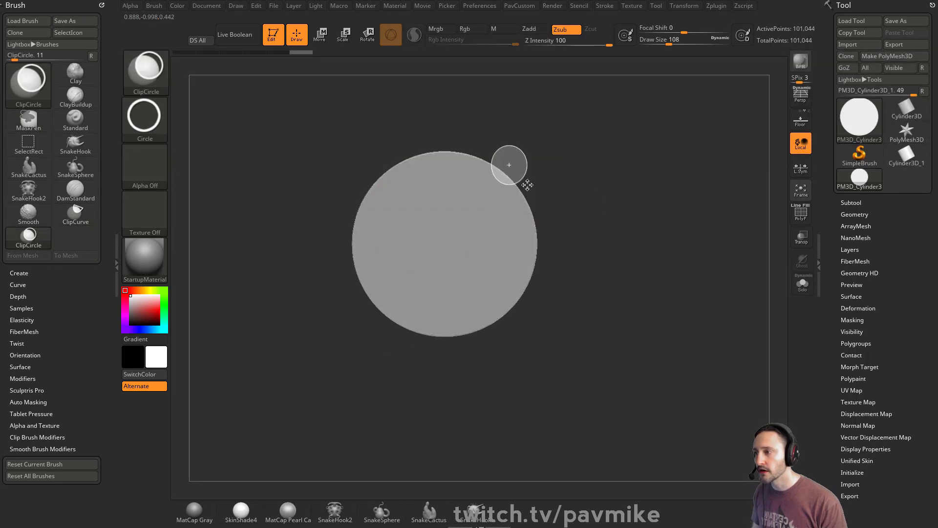
Try clipping the cylinder with a small ClipCircle placed across the edge of its end cap, and undo it
{"action": "left_click_drag", "start_coordinate": [509, 165], "coordinate": [509, 165], "text": "ctrl+shift"}
{"action": "left_click_drag", "start_coordinate": [620, 200], "coordinate": [564, 166]}
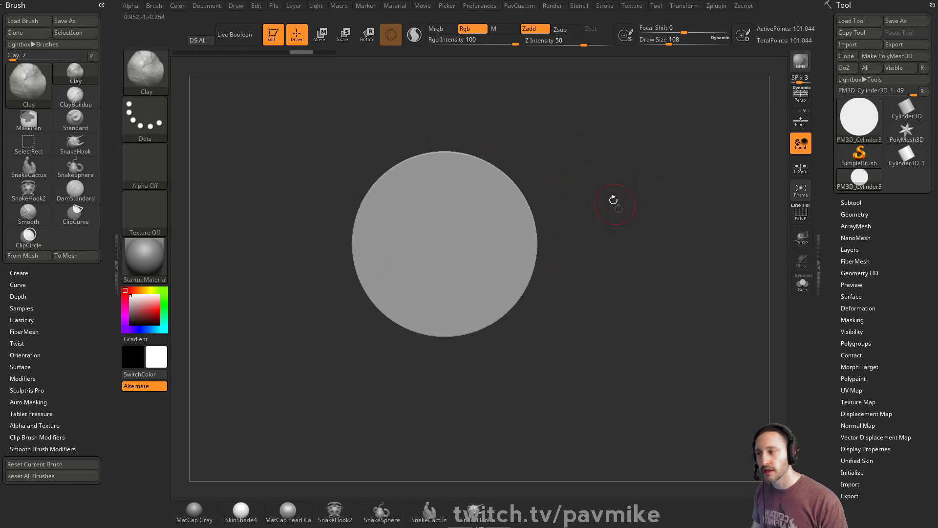
{"action": "left_click_drag", "start_coordinate": [613, 200], "coordinate": [608, 218], "text": "alt"}
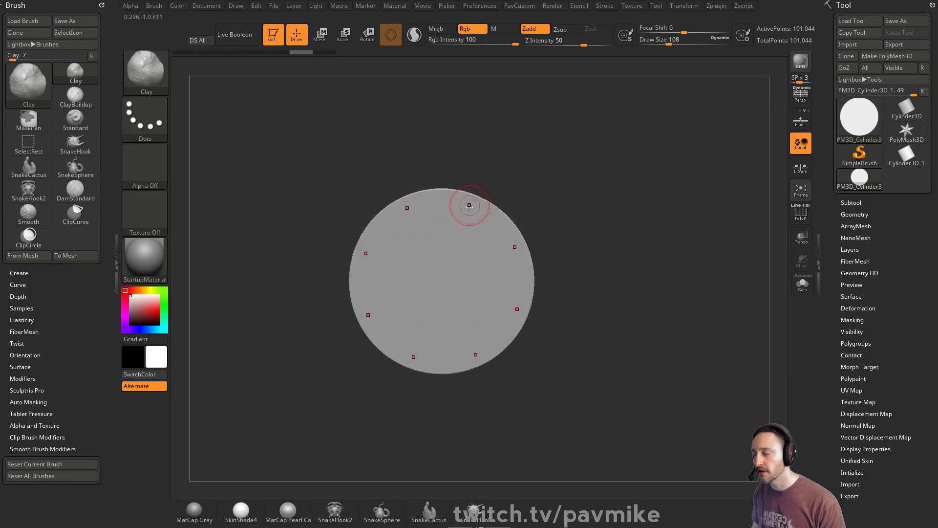
{"action": "left_click_drag", "start_coordinate": [533, 142], "coordinate": [478, 194]}
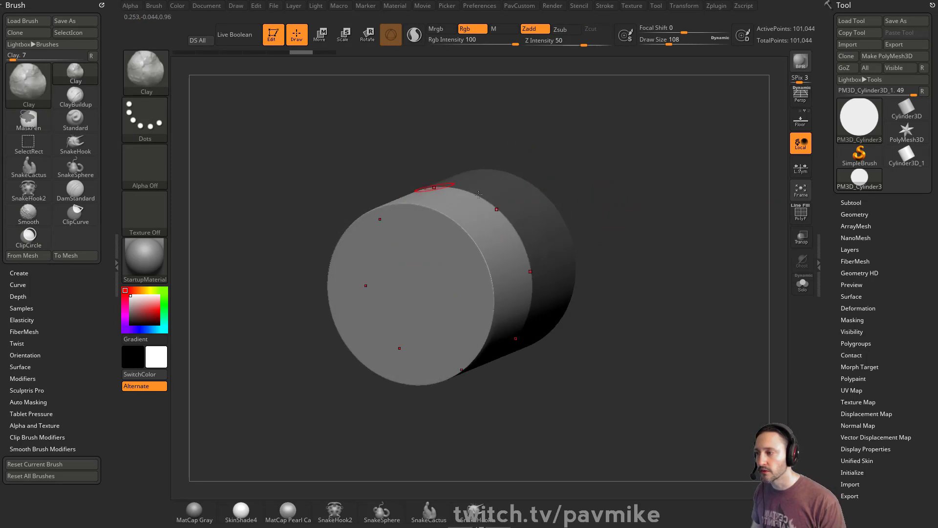
{"action": "mouse_move", "coordinate": [595, 177]}
{"action": "left_mouse_down"}
{"action": "mouse_move", "coordinate": [611, 180]}
{"action": "mouse_move", "coordinate": [601, 184]}
{"action": "mouse_move", "coordinate": [601, 161]}
{"action": "left_mouse_up"}
{"action": "key", "text": "ctrl+shift"}
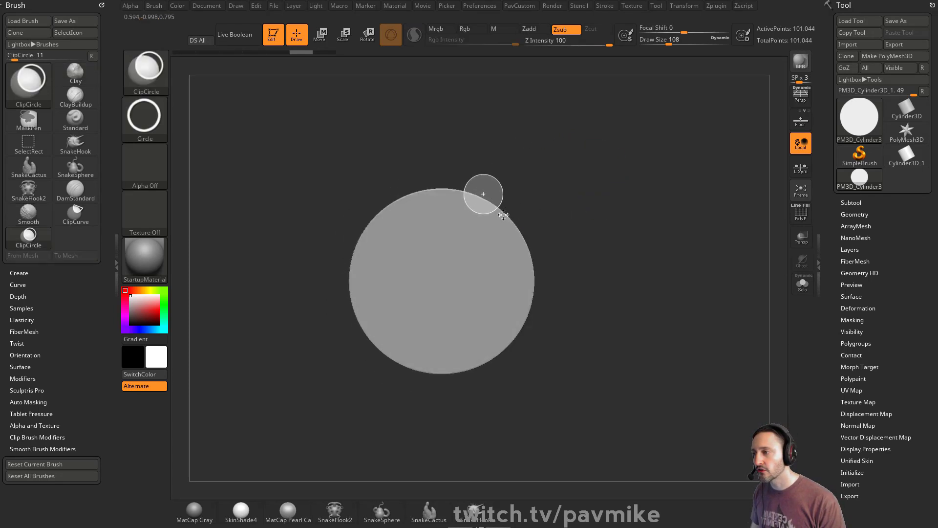
{"action": "left_click_drag", "start_coordinate": [501, 220], "coordinate": [504, 221]}
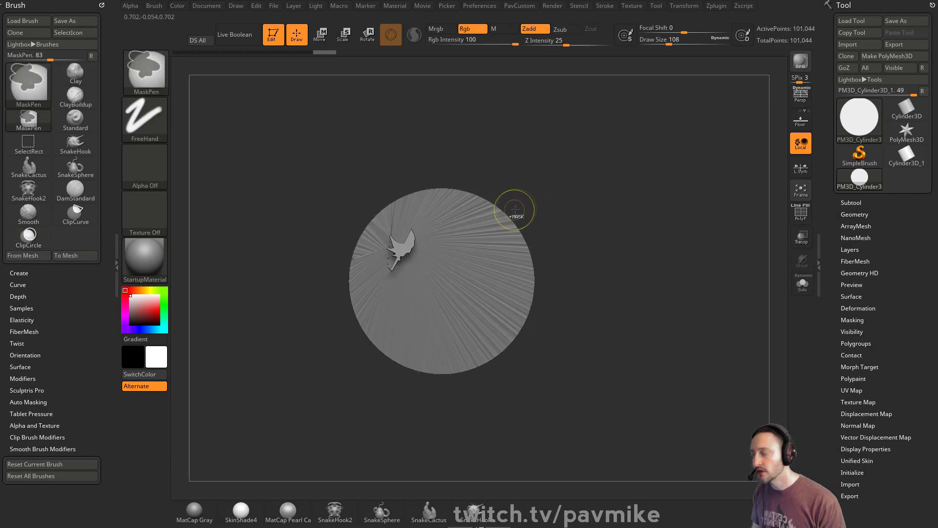
{"action": "key", "text": "ctrl+z"}
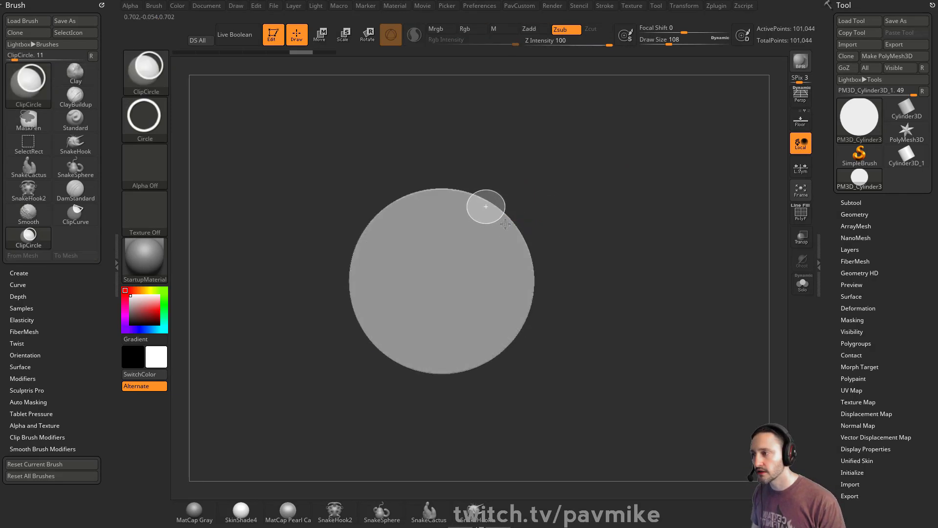
Form eight round lobes around the cylinder's rim with an inverted ClipCircle and update the DynaMesh
{"action": "left_click_drag", "start_coordinate": [504, 223], "coordinate": [508, 220], "text": "ctrl+alt+shift"}
{"action": "mouse_move", "coordinate": [571, 176]}
{"action": "left_mouse_down"}
{"action": "mouse_move", "coordinate": [507, 213]}
{"action": "mouse_move", "coordinate": [607, 188]}
{"action": "mouse_move", "coordinate": [614, 142]}
{"action": "mouse_move", "coordinate": [648, 207]}
{"action": "mouse_move", "coordinate": [629, 210]}
{"action": "left_mouse_up"}
{"action": "left_click_drag", "start_coordinate": [685, 225], "coordinate": [658, 154], "text": "ctrl"}
{"action": "left_click_drag", "start_coordinate": [607, 194], "coordinate": [601, 174], "text": "shift"}
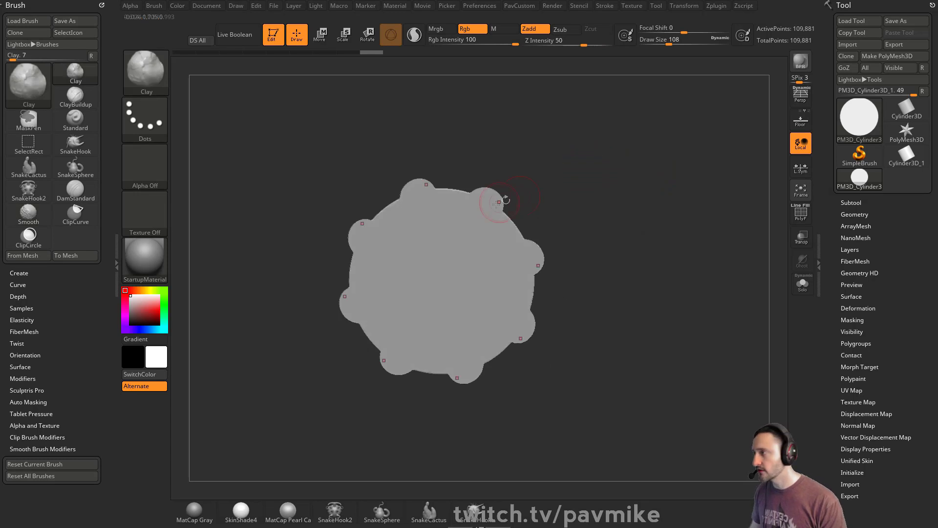
Try denting the lobes' end faces with the Clay brush at draw size 80
{"action": "key", "text": "s"}
{"action": "left_click_drag", "start_coordinate": [500, 214], "coordinate": [487, 204]}
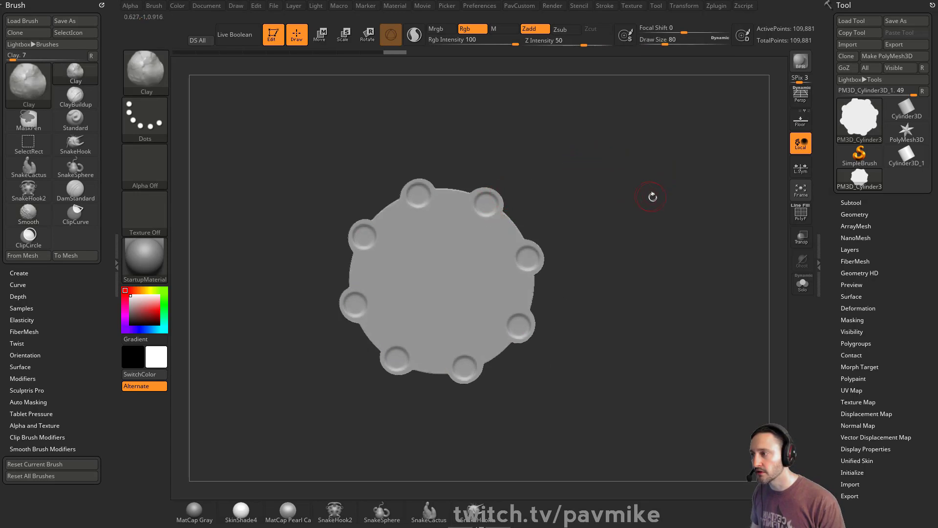
Clone the Standard brush and give the copy a DragDot stroke, Alpha 06, draw size 94 and Z Intensity 46
{"action": "left_click", "coordinate": [147, 74]}
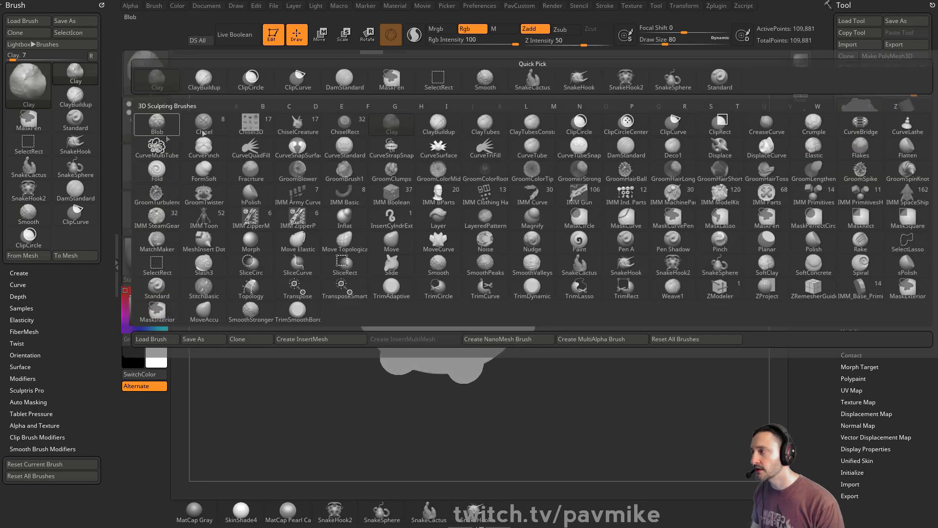
{"action": "left_click", "coordinate": [75, 121]}
{"action": "left_click", "coordinate": [147, 73]}
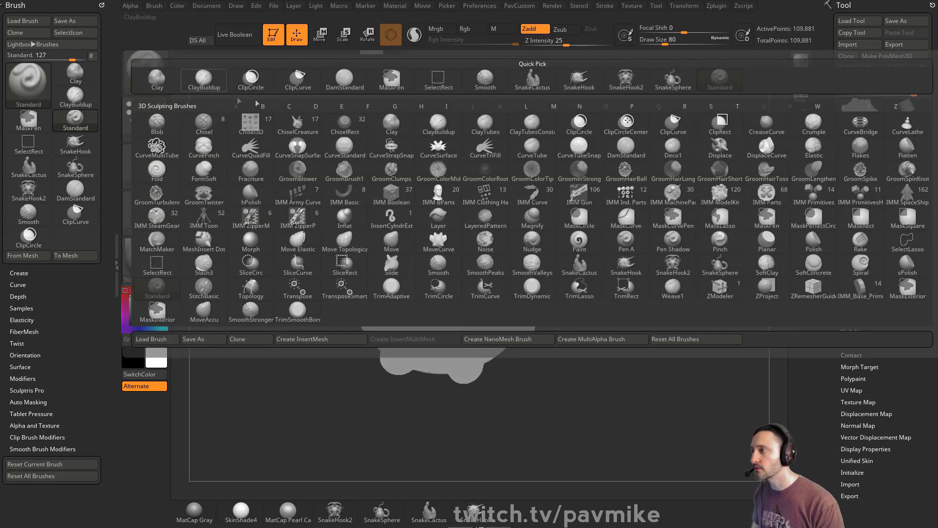
{"action": "left_click", "coordinate": [246, 339]}
{"action": "left_click", "coordinate": [145, 119]}
{"action": "left_click", "coordinate": [438, 128]}
{"action": "left_click", "coordinate": [145, 167]}
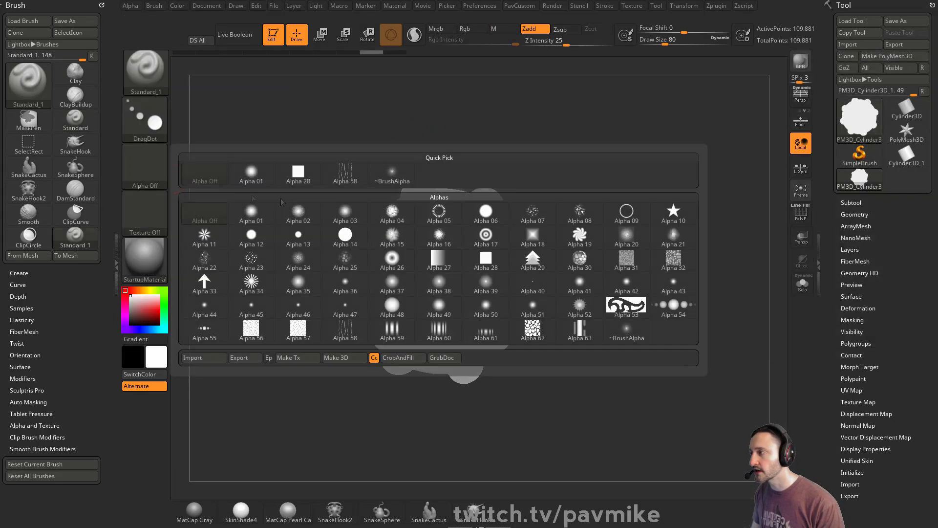
{"action": "left_click", "coordinate": [485, 213]}
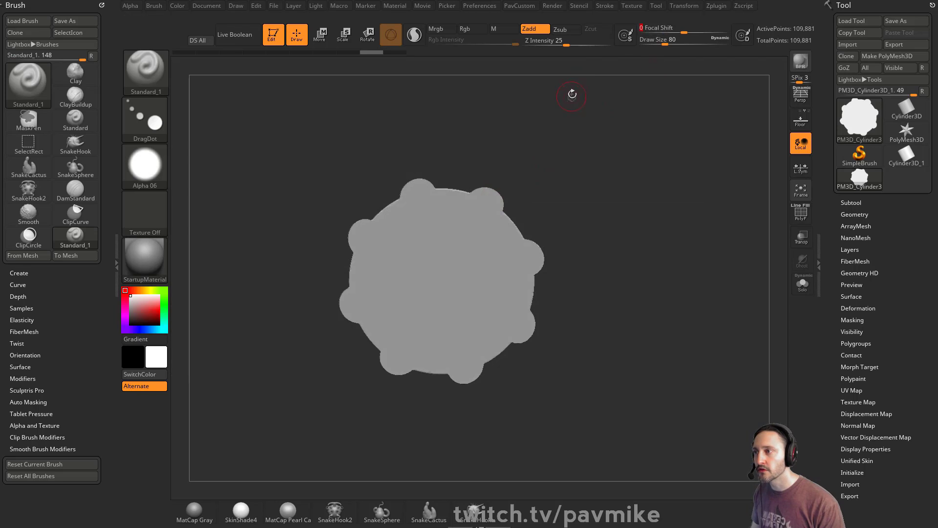
{"action": "key", "text": "s"}
{"action": "left_click", "coordinate": [480, 210]}
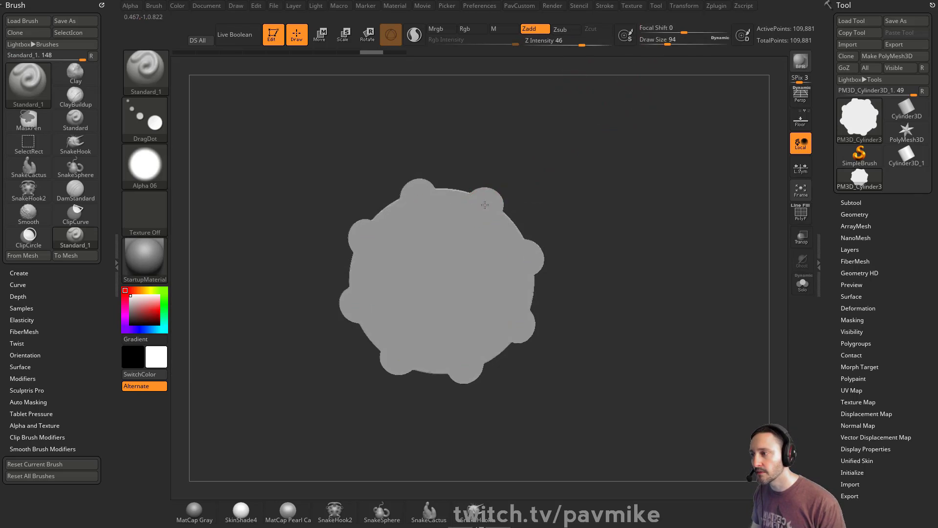
Try stamping inward dents into the lobes' end faces with the cloned brush and undo them
{"action": "left_click_drag", "start_coordinate": [486, 205], "coordinate": [485, 207], "text": "alt"}
{"action": "key", "text": "ctrl+z"}
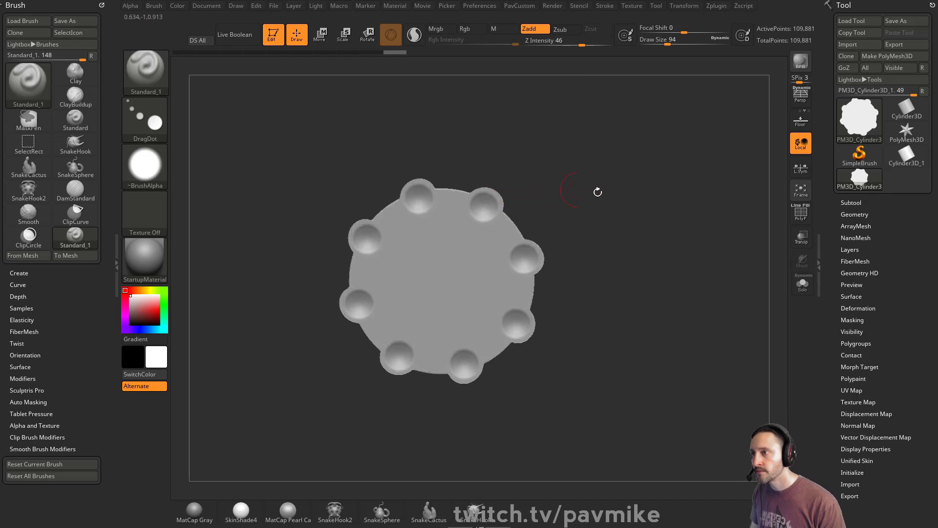
{"action": "key", "text": "ctrl+z"}
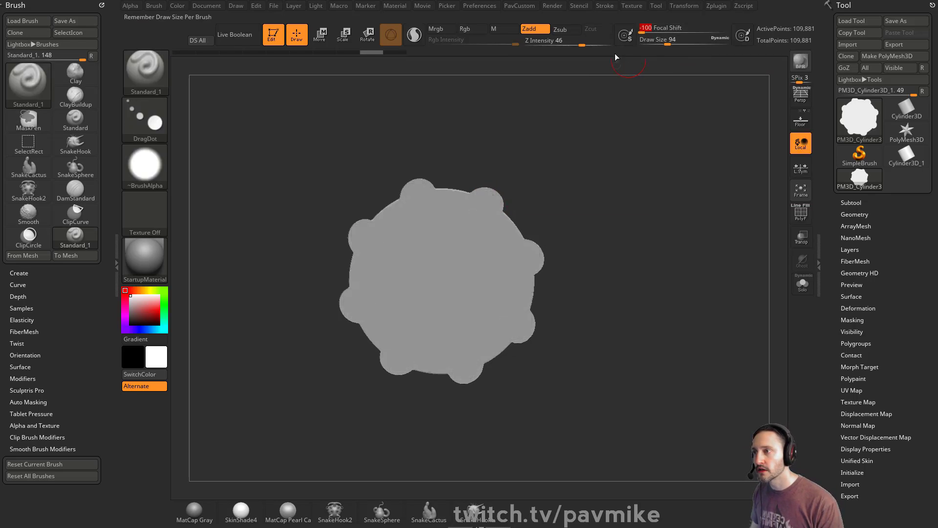
Stamp round recesses into the end faces of the eight lobes using a Focal Shift of -100
{"action": "key", "text": "ctrl"}
{"action": "key", "text": "ctrl+shift+z"}
{"action": "left_click_drag", "start_coordinate": [480, 209], "coordinate": [483, 208]}
Try stamping a second, inner ring of round recesses on the end cap and undo it
{"action": "left_click_drag", "start_coordinate": [473, 231], "coordinate": [471, 234]}
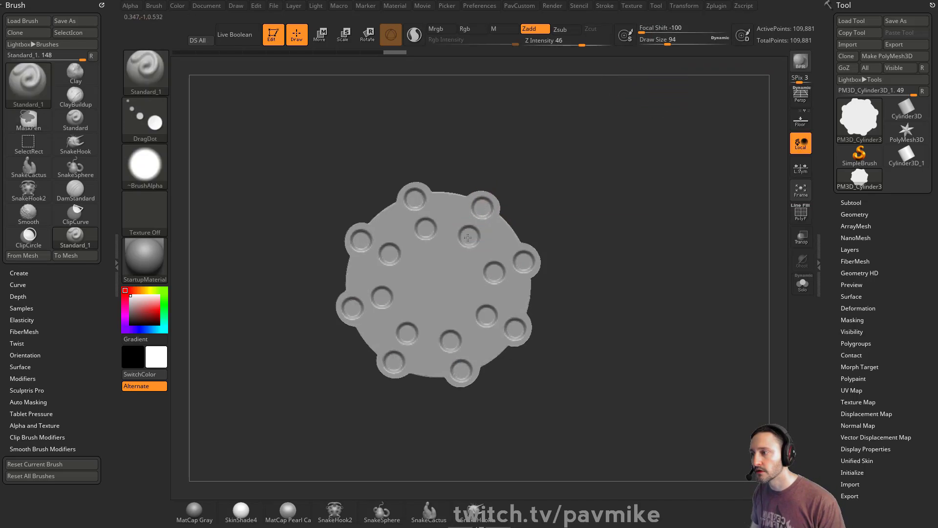
{"action": "left_click", "coordinate": [496, 236]}
{"action": "key", "text": "ctrl+z"}
{"action": "key", "text": "ctrl+z"}
{"action": "key", "text": "ctrl+z"}
{"action": "key", "text": "ctrl+z"}
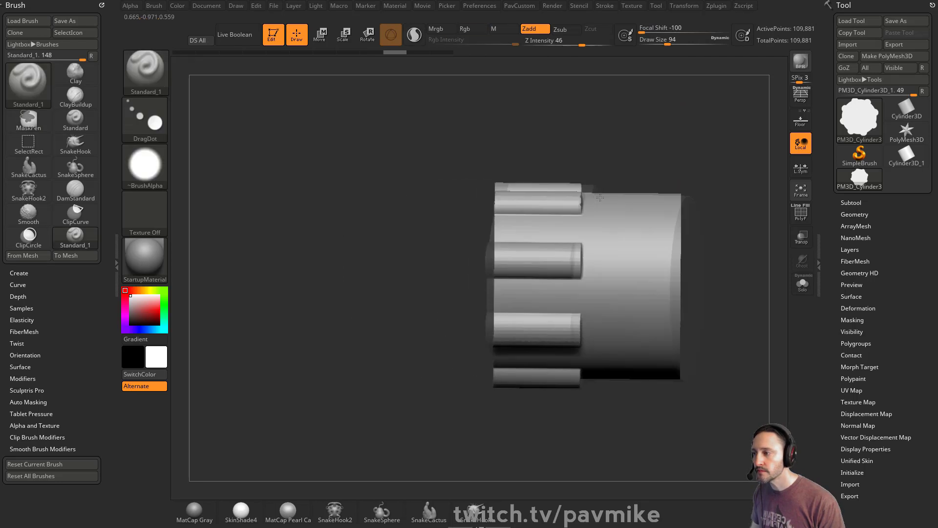
Insert Philips Type01 screw heads from the IMM Ind. Parts brush into the round recesses of the eight lobes
{"action": "key", "text": "b"}
{"action": "key", "text": "i"}
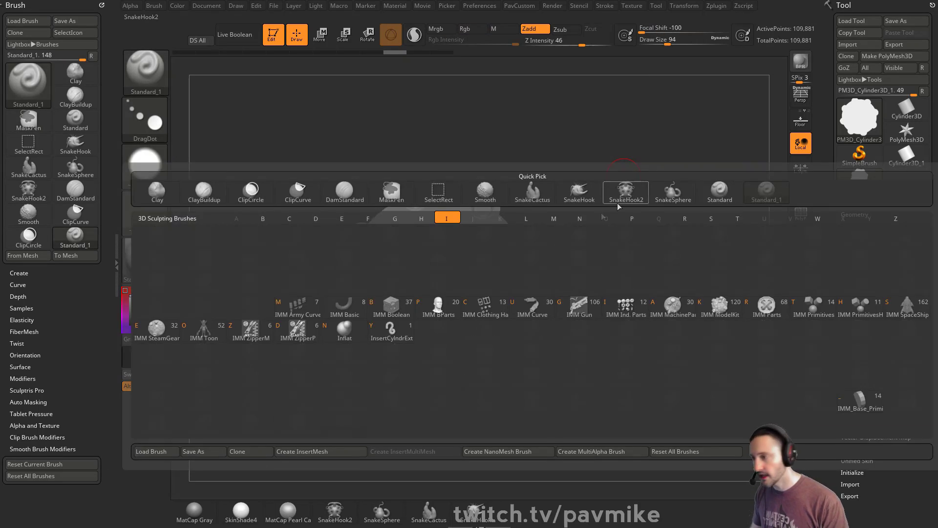
{"action": "left_click", "coordinate": [624, 308]}
{"action": "key", "text": "m"}
{"action": "left_click", "coordinate": [578, 147]}
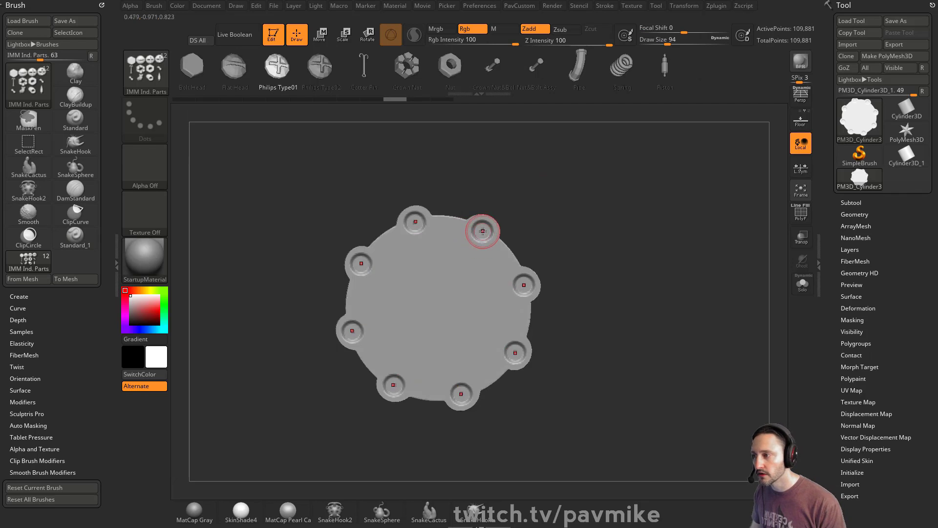
{"action": "left_click", "coordinate": [482, 231]}
Nudge the inserted screw heads toward the centres of their recesses and split the masked cylinder into its own subtool
{"action": "key", "text": "w"}
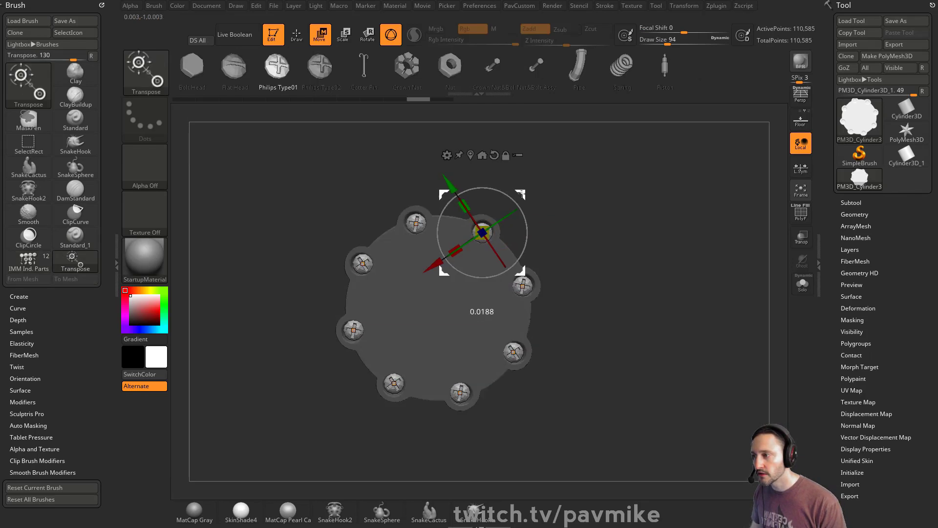
{"action": "left_click_drag", "start_coordinate": [521, 194], "coordinate": [522, 192]}
{"action": "key", "text": "q"}
{"action": "key", "text": "2"}
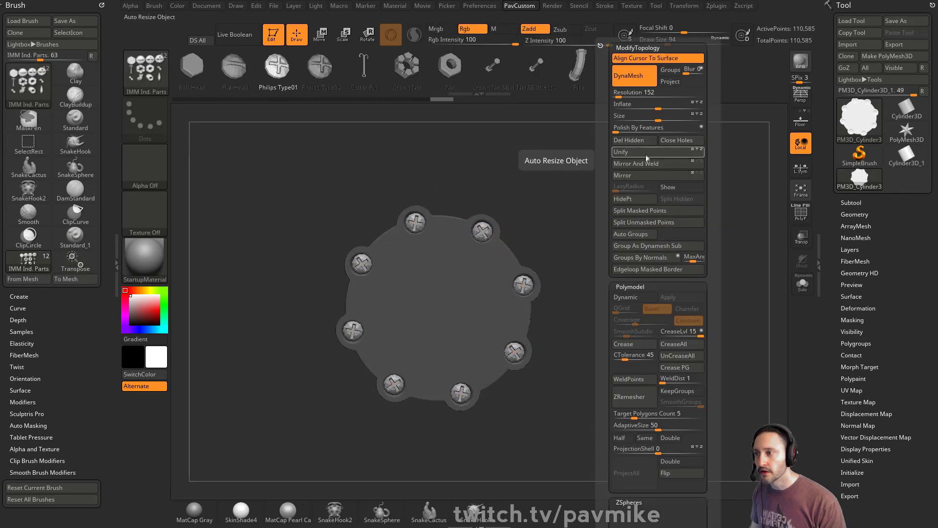
{"action": "left_click", "coordinate": [639, 211]}
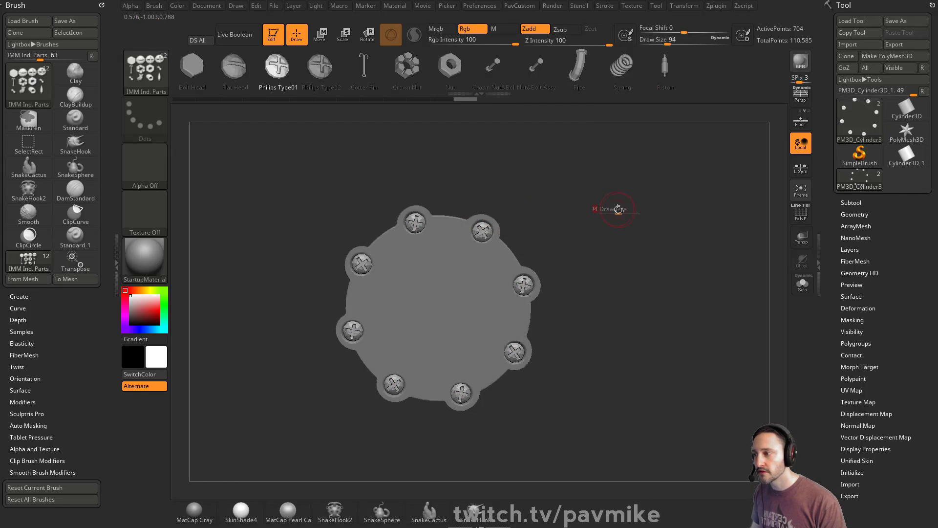
Set the draw size to 59 and make the lobed cylinder the active subtool
{"action": "mouse_move", "coordinate": [619, 209]}
{"action": "left_mouse_down"}
{"action": "mouse_move", "coordinate": [533, 211]}
{"action": "mouse_move", "coordinate": [665, 215]}
{"action": "mouse_move", "coordinate": [654, 217]}
{"action": "mouse_move", "coordinate": [646, 201]}
{"action": "left_mouse_up"}
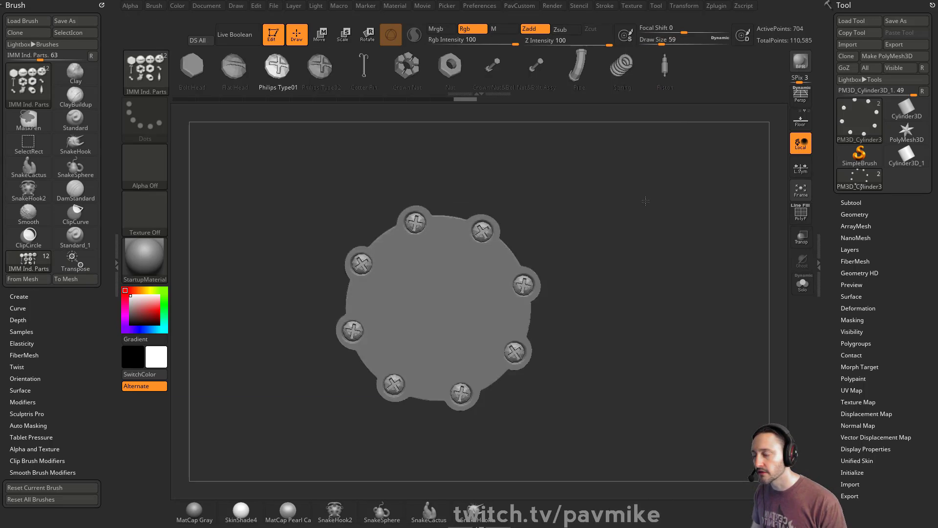
{"action": "left_click", "coordinate": [494, 269], "text": "alt"}
{"action": "key", "text": "s"}
Try clipping the upper corner of the cylinder's plain end with bent and diagonal ClipCurve lines and undo the cuts
{"action": "mouse_move", "coordinate": [593, 180]}
{"action": "left_mouse_down", "text": "alt"}
{"action": "mouse_move", "coordinate": [575, 201]}
{"action": "mouse_move", "coordinate": [628, 173]}
{"action": "mouse_move", "coordinate": [684, 186]}
{"action": "mouse_move", "coordinate": [619, 175]}
{"action": "left_mouse_up", "text": "alt"}
{"action": "key", "text": "ctrl+shift"}
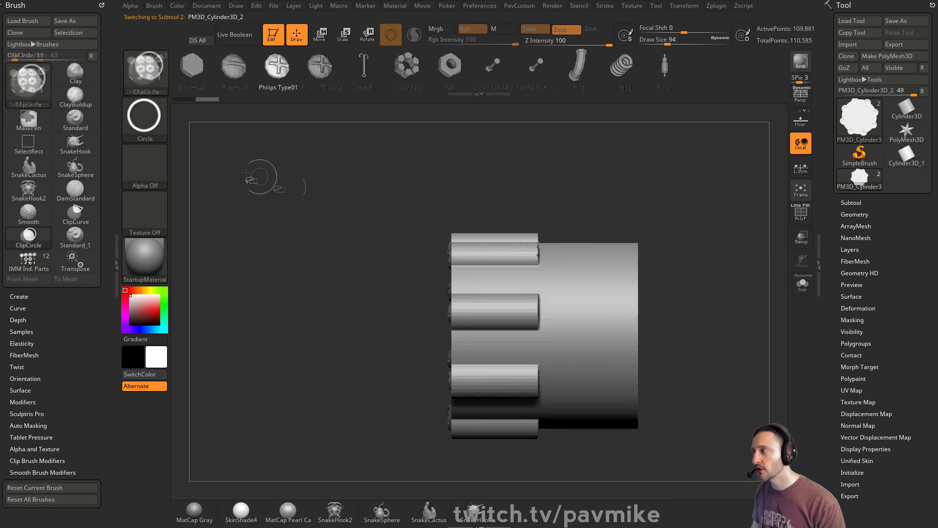
{"action": "key", "text": "b"}
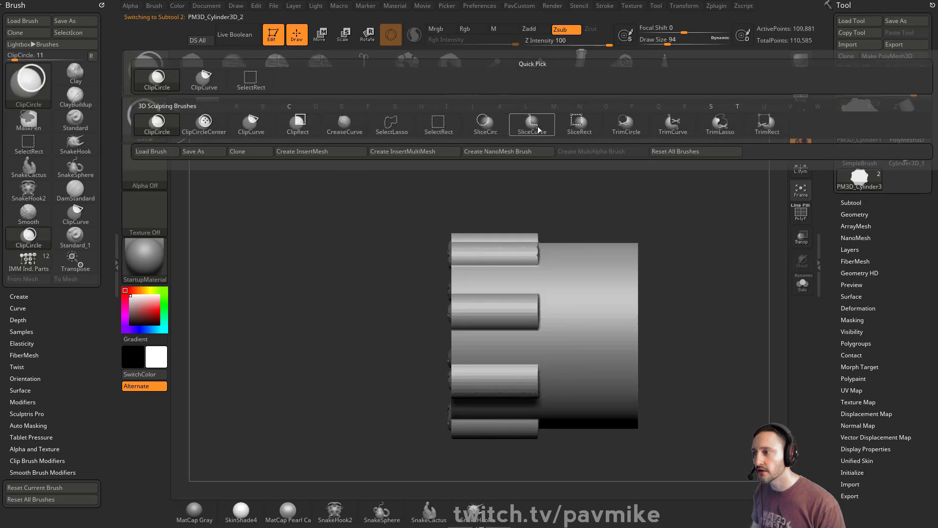
{"action": "left_click", "coordinate": [251, 125], "text": "ctrl+shift"}
{"action": "left_click_drag", "start_coordinate": [481, 164], "coordinate": [419, 168], "text": "alt"}
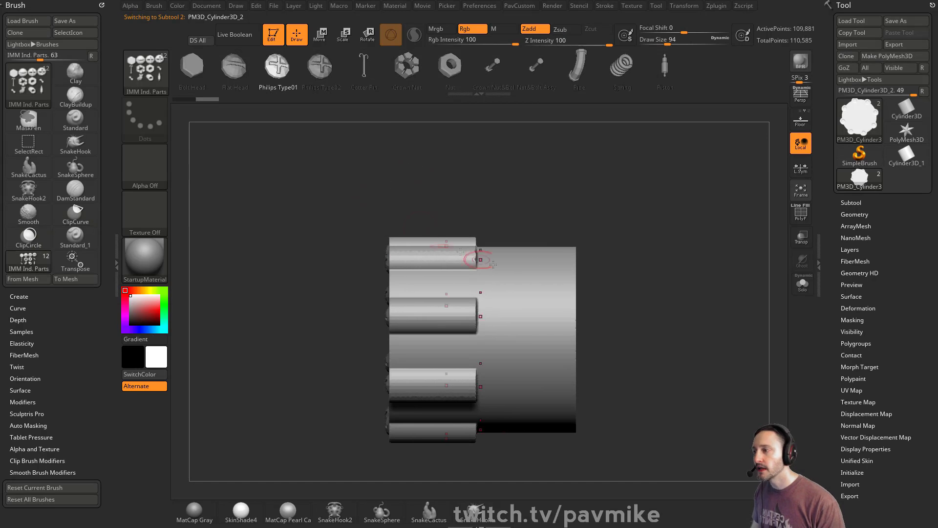
{"action": "mouse_move", "coordinate": [652, 242]}
{"action": "left_mouse_down", "text": "alt"}
{"action": "mouse_move", "coordinate": [595, 232]}
{"action": "mouse_move", "coordinate": [584, 212]}
{"action": "left_mouse_up", "text": "alt"}
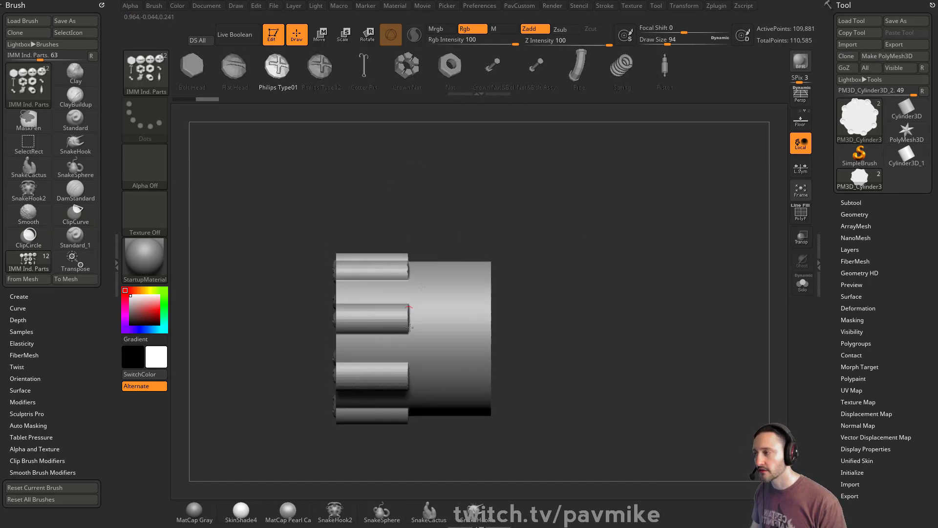
{"action": "left_click_drag", "start_coordinate": [434, 166], "coordinate": [458, 294], "text": "ctrl+shift"}
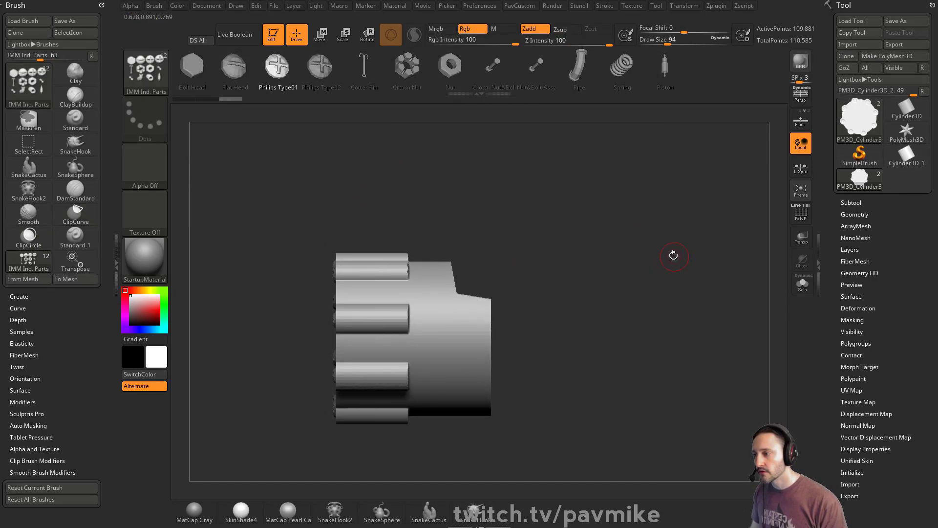
{"action": "mouse_move", "coordinate": [672, 254]}
{"action": "left_mouse_down"}
{"action": "mouse_move", "coordinate": [649, 261]}
{"action": "mouse_move", "coordinate": [683, 241]}
{"action": "left_mouse_up"}
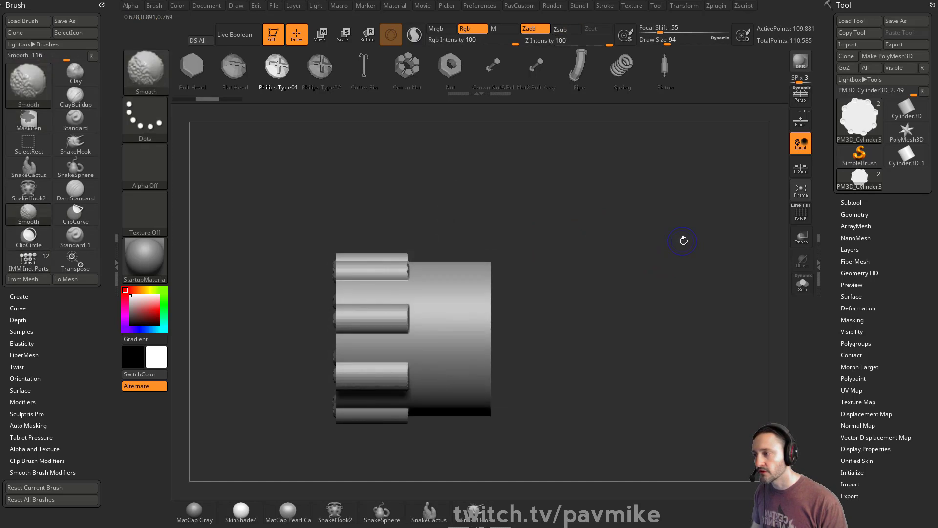
{"action": "left_click_drag", "start_coordinate": [413, 210], "coordinate": [595, 446], "text": "ctrl+shift"}
{"action": "key", "text": "ctrl+z"}
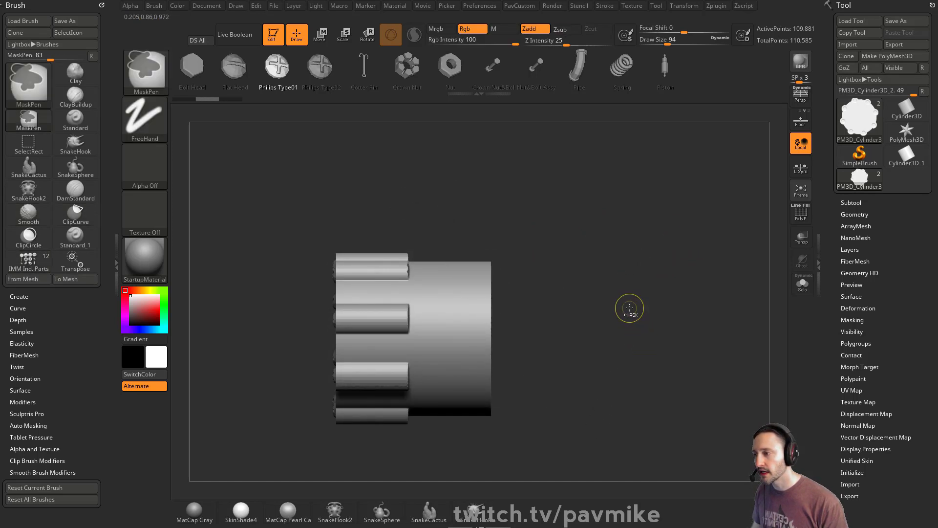
Try a straight ClipCurve cut through the lobed section in side view and undo it
{"action": "left_click_drag", "start_coordinate": [336, 280], "coordinate": [408, 281], "text": "ctrl+shift"}
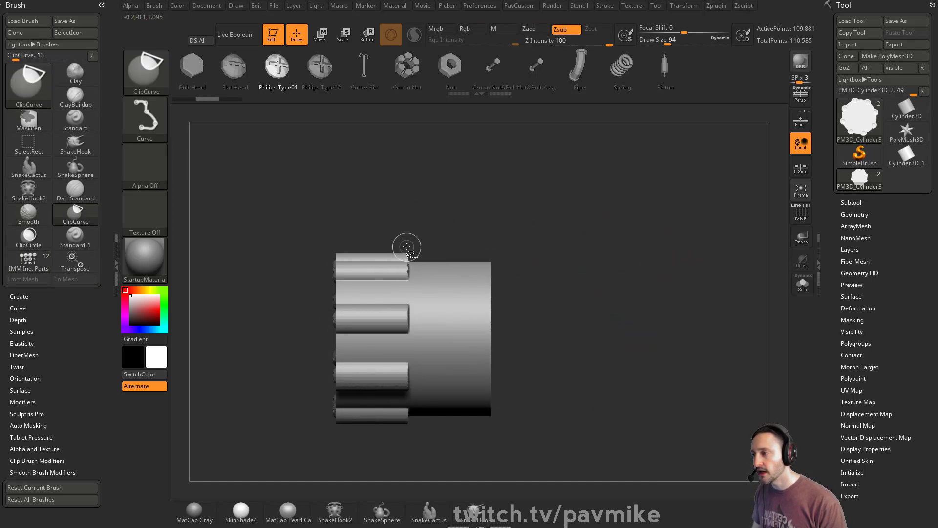
{"action": "left_click_drag", "start_coordinate": [384, 189], "coordinate": [385, 495], "text": "ctrl+shift"}
{"action": "mouse_move", "coordinate": [620, 251]}
{"action": "left_mouse_down"}
{"action": "mouse_move", "coordinate": [664, 268]}
{"action": "mouse_move", "coordinate": [640, 259]}
{"action": "mouse_move", "coordinate": [465, 377]}
{"action": "left_mouse_up"}
{"action": "key", "text": "ctrl+z"}
Try clipping off the lobed end with straight ClipCurve lines across the cylinder, inspect the clipped face and undo the cuts
{"action": "left_click_drag", "start_coordinate": [389, 466], "coordinate": [397, 108], "text": "ctrl+shift"}
{"action": "left_click_drag", "start_coordinate": [429, 450], "coordinate": [430, 115], "text": "ctrl+shift"}
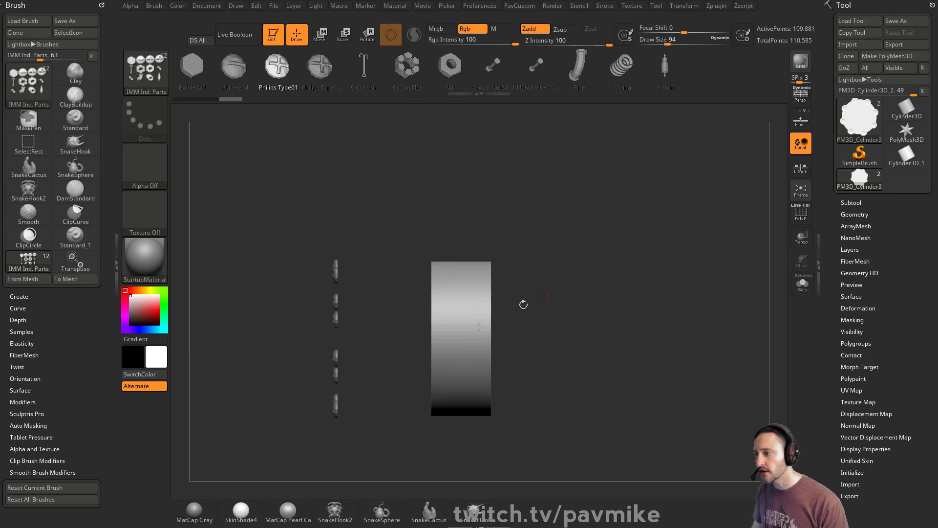
{"action": "left_click_drag", "start_coordinate": [597, 274], "coordinate": [547, 256]}
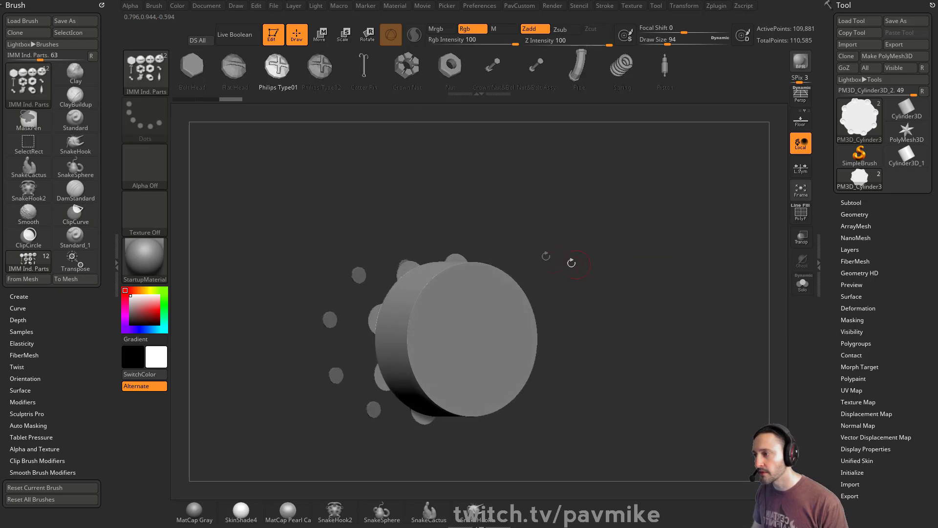
{"action": "left_click_drag", "start_coordinate": [616, 187], "coordinate": [673, 290], "text": "ctrl"}
{"action": "left_click_drag", "start_coordinate": [614, 228], "coordinate": [640, 172], "text": "alt"}
{"action": "left_click_drag", "start_coordinate": [639, 172], "coordinate": [656, 216], "text": "alt"}
{"action": "key", "text": "ctrl+z"}
Try trimming off the lobed end with a straight TrimCurve line across the cylinder just beyond the lobes
{"action": "left_click", "coordinate": [160, 82], "text": "ctrl+shift"}
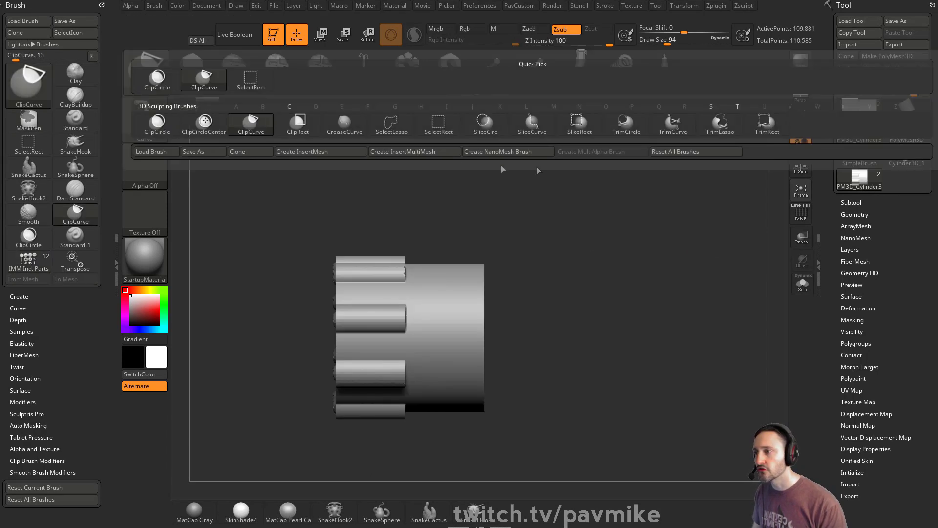
{"action": "left_click", "coordinate": [677, 129], "text": "ctrl+shift"}
{"action": "left_click_drag", "start_coordinate": [429, 470], "coordinate": [429, 111], "text": "ctrl+shift"}
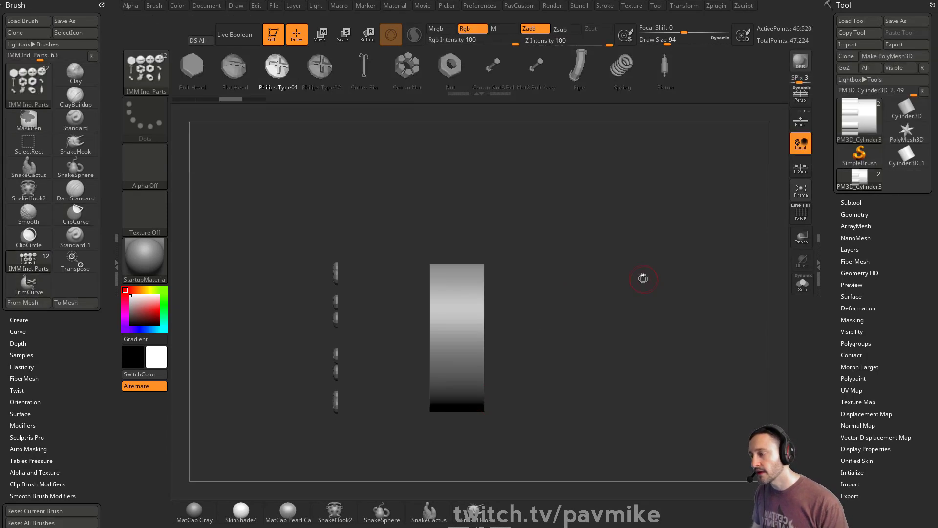
{"action": "left_click_drag", "start_coordinate": [643, 276], "coordinate": [599, 287]}
Turn on the polyframe display to inspect the trimmed end face and undo the trim
{"action": "key", "text": "shift+f"}
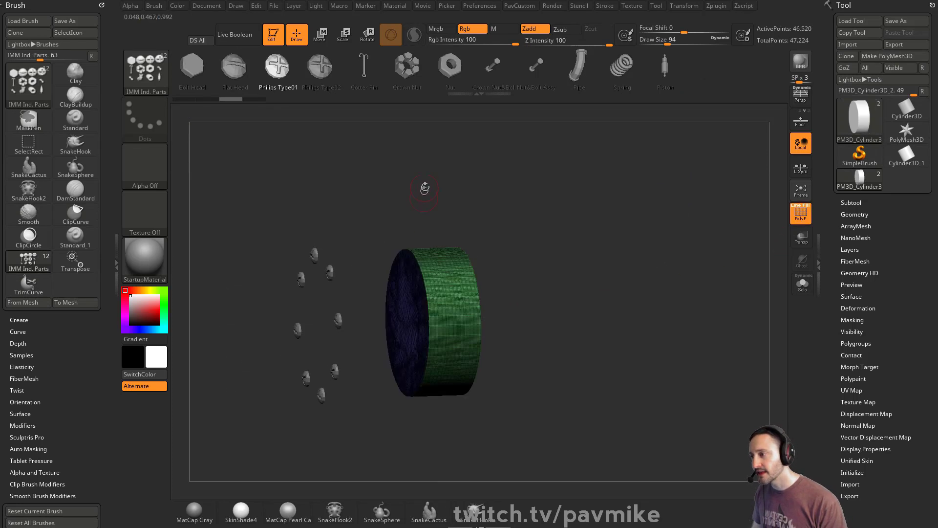
{"action": "mouse_move", "coordinate": [572, 239]}
{"action": "left_mouse_down"}
{"action": "mouse_move", "coordinate": [595, 243]}
{"action": "mouse_move", "coordinate": [551, 237]}
{"action": "mouse_move", "coordinate": [627, 239]}
{"action": "left_mouse_up"}
{"action": "key", "text": "ctrl+z"}
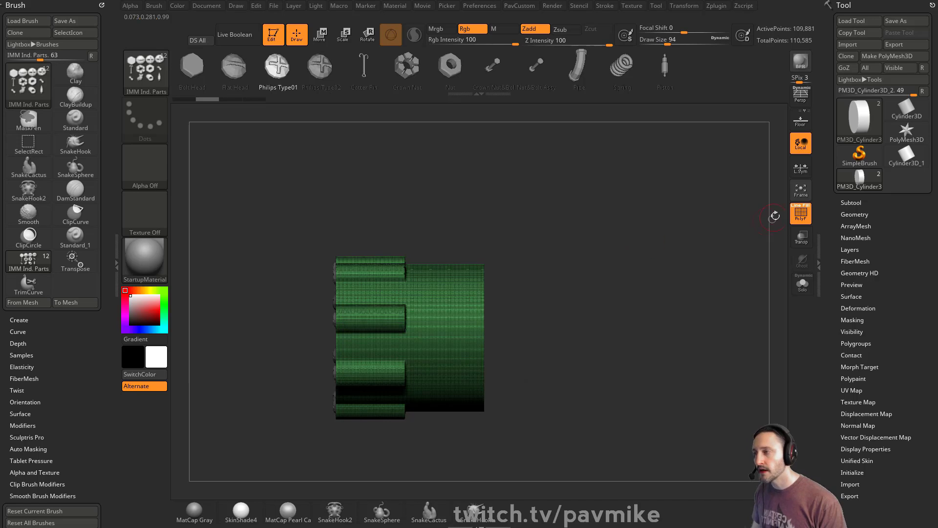
Try slicing the cylinder into two polygroups with a straight SliceCurve line just beyond the lobes
{"action": "key", "text": "ctrl+shift+b"}
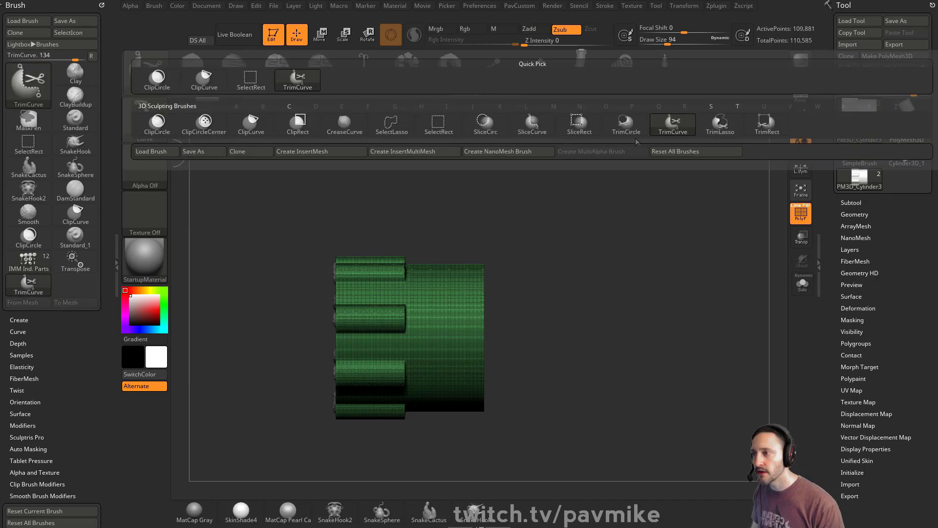
{"action": "left_click", "coordinate": [527, 128]}
{"action": "left_click_drag", "start_coordinate": [440, 461], "coordinate": [443, 105]}
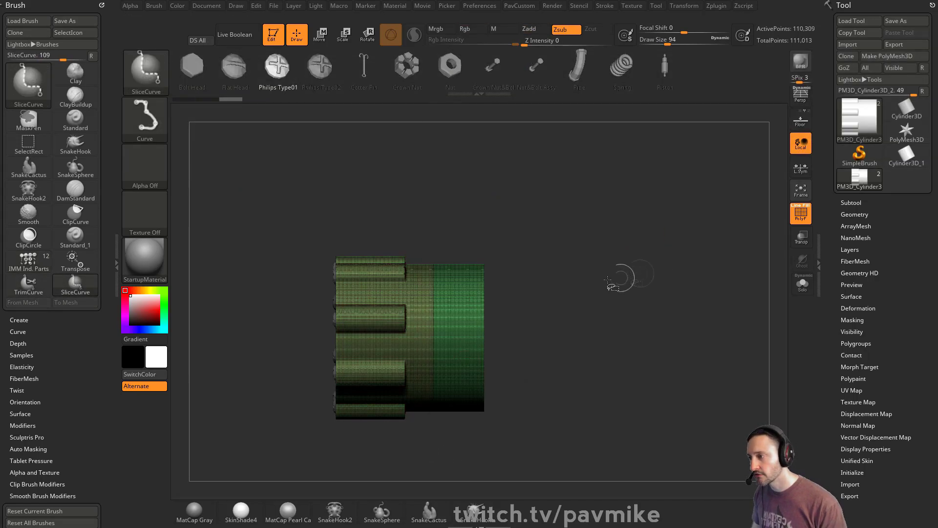
Try isolating the plain end's polygroup and deleting the hidden lobed part, and undo the deletion and the slice
{"action": "left_click", "coordinate": [473, 303], "text": "ctrl+shift"}
{"action": "key", "text": "1"}
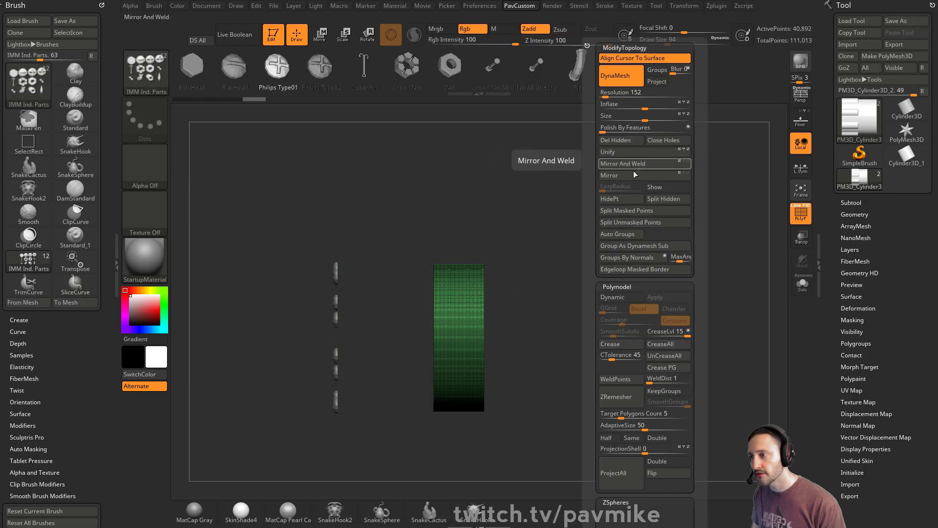
{"action": "left_click", "coordinate": [629, 140]}
{"action": "mouse_move", "coordinate": [569, 212]}
{"action": "left_mouse_down"}
{"action": "mouse_move", "coordinate": [586, 230]}
{"action": "mouse_move", "coordinate": [562, 238]}
{"action": "mouse_move", "coordinate": [668, 206]}
{"action": "mouse_move", "coordinate": [684, 220]}
{"action": "left_mouse_up"}
{"action": "key", "text": "ctrl"}
{"action": "key", "text": "ctrl+z"}
{"action": "key", "text": "ctrl+z"}
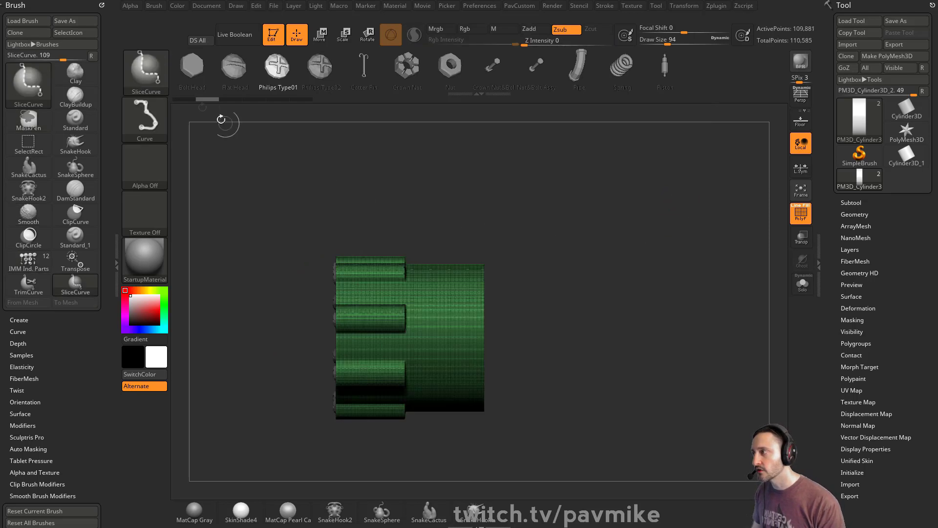
Try clipping the plain end's upper corner along a bent ClipCurve line and undo it
{"action": "left_click", "coordinate": [146, 70]}
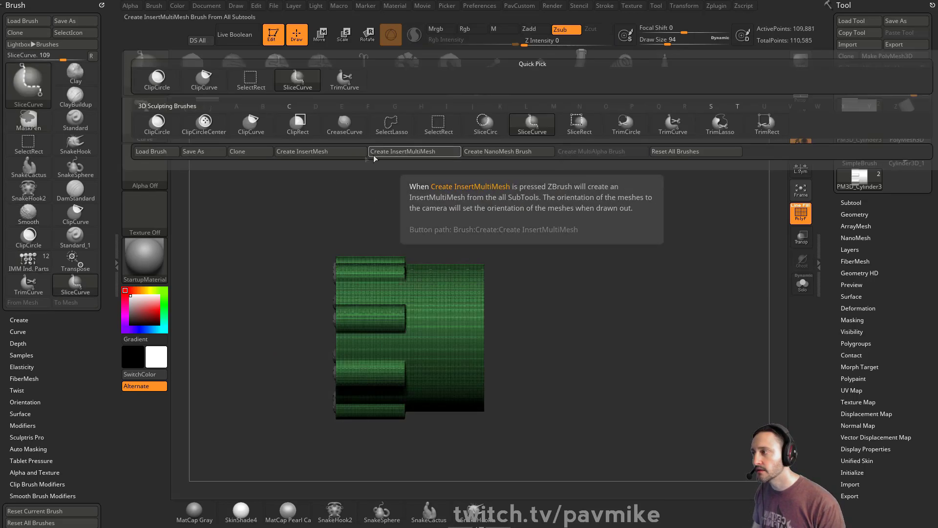
{"action": "left_click", "coordinate": [251, 124], "text": "ctrl+shift"}
{"action": "mouse_move", "coordinate": [424, 212]}
{"action": "left_mouse_down", "text": "ctrl+shift"}
{"action": "mouse_move", "coordinate": [435, 332]}
{"action": "mouse_move", "coordinate": [574, 418]}
{"action": "left_mouse_up", "text": "ctrl+shift"}
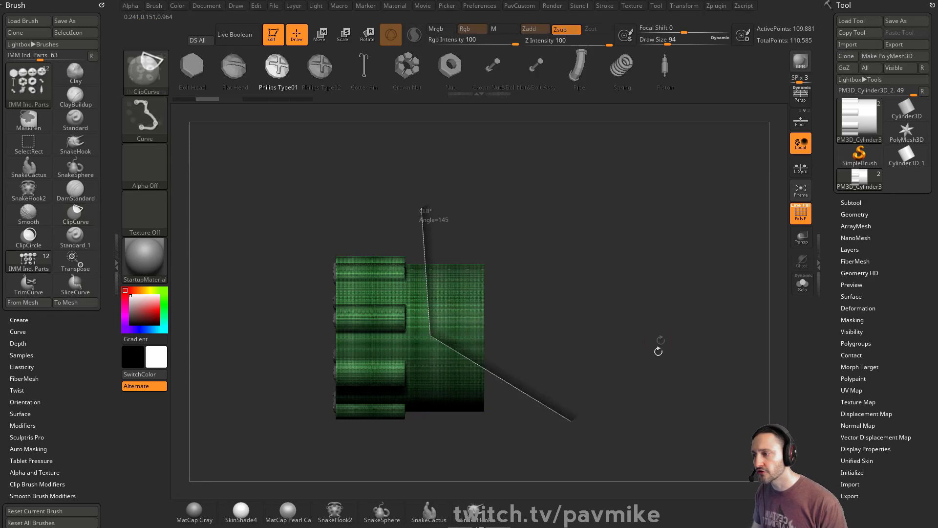
{"action": "mouse_move", "coordinate": [662, 303]}
{"action": "left_mouse_down"}
{"action": "mouse_move", "coordinate": [635, 288]}
{"action": "mouse_move", "coordinate": [674, 290]}
{"action": "mouse_move", "coordinate": [697, 222]}
{"action": "mouse_move", "coordinate": [645, 254]}
{"action": "left_mouse_up"}
{"action": "key", "text": "ctrl"}
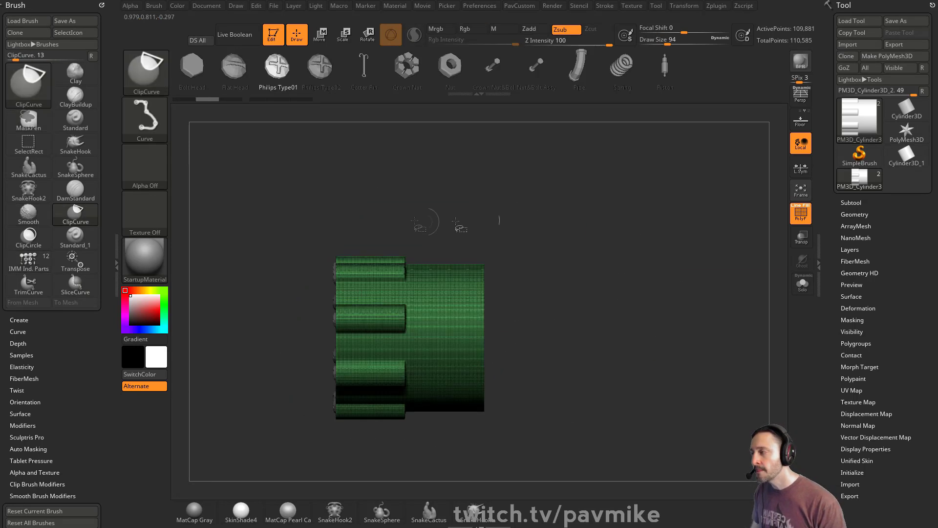
Try trimming away the plain end's upper corner along a bent TrimCurve line
{"action": "left_click", "coordinate": [146, 74], "text": "ctrl+shift"}
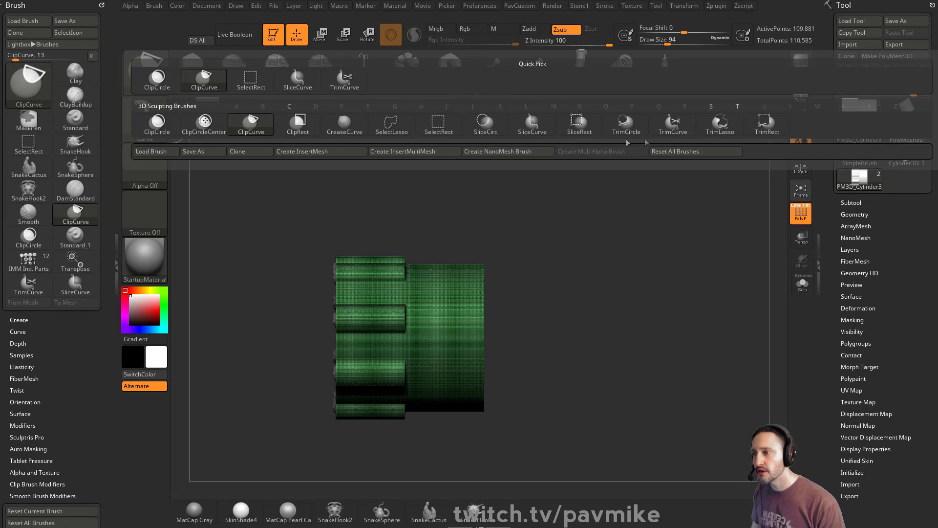
{"action": "key", "text": "t"}
{"action": "key", "text": "c"}
{"action": "mouse_move", "coordinate": [434, 207]}
{"action": "left_mouse_down"}
{"action": "mouse_move", "coordinate": [437, 356]}
{"action": "mouse_move", "coordinate": [486, 386]}
{"action": "left_mouse_up"}
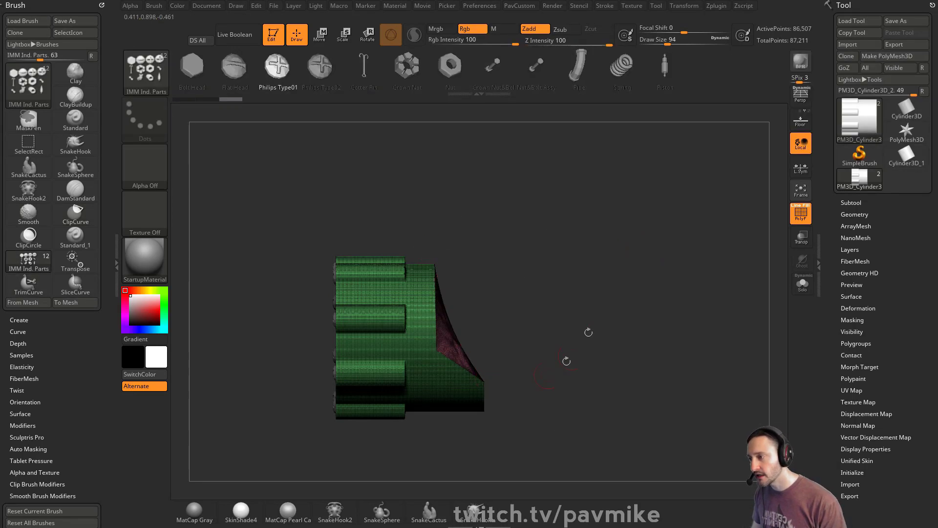
{"action": "key", "text": "ctrl+shift"}
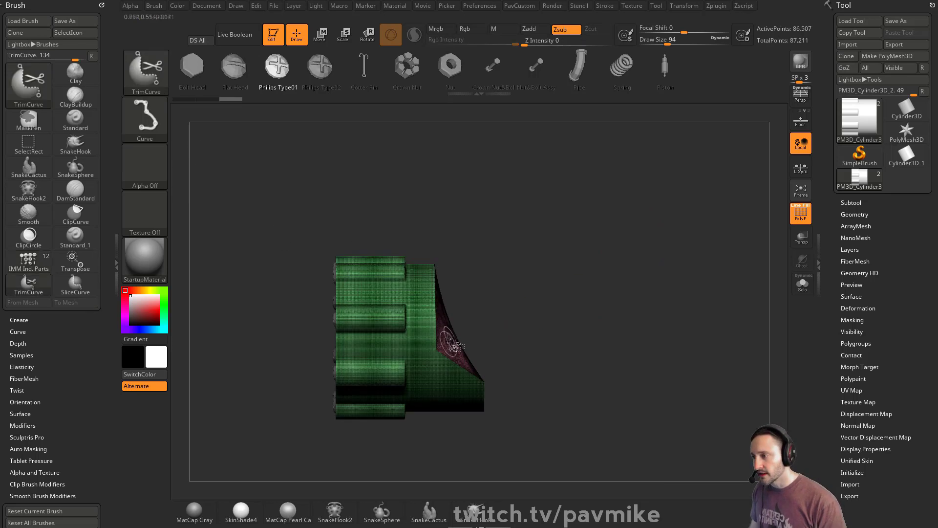
Try a bent ClipCurve line along the trimmed surface and undo both the clip and the trim
{"action": "left_click", "coordinate": [149, 75], "text": "ctrl+shift"}
{"action": "left_click", "coordinate": [152, 77], "text": "ctrl+shift"}
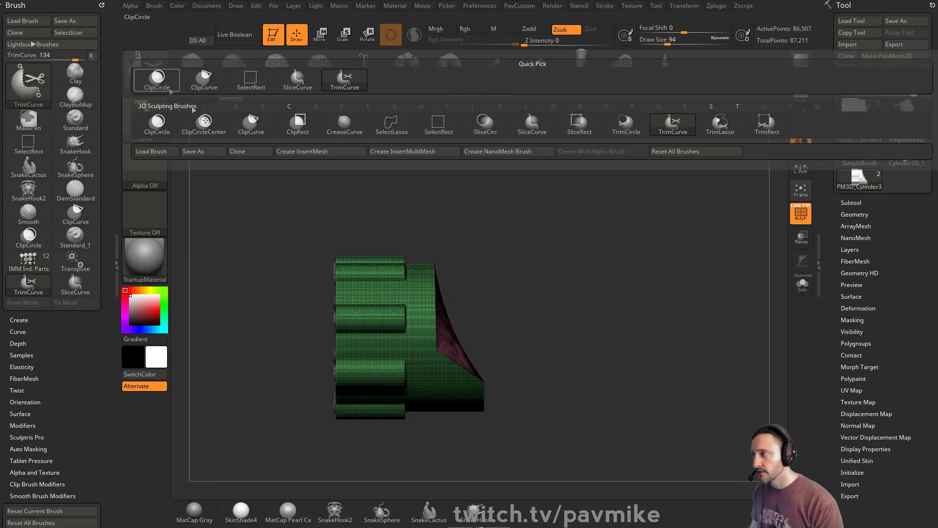
{"action": "left_click", "coordinate": [250, 125], "text": "ctrl+shift"}
{"action": "left_click_drag", "start_coordinate": [428, 179], "coordinate": [436, 350], "text": "ctrl+shift"}
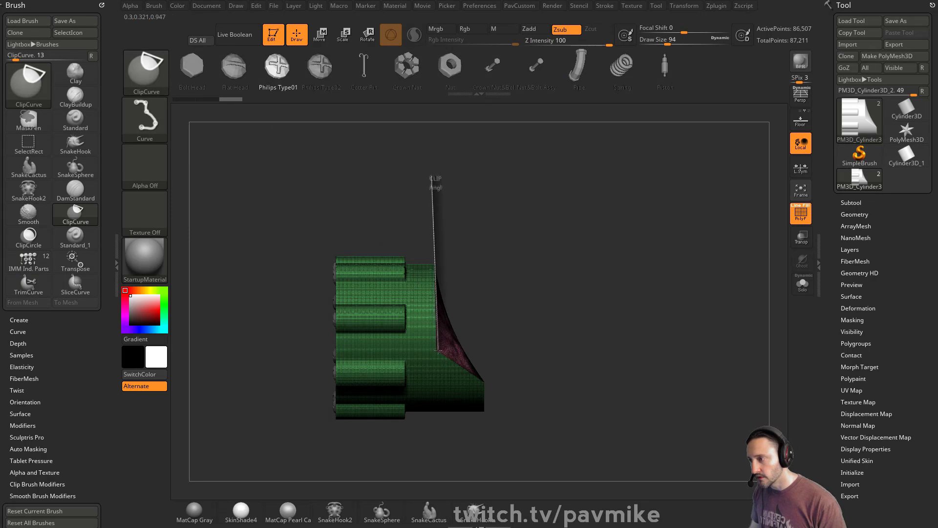
{"action": "left_click_drag", "start_coordinate": [475, 376], "coordinate": [485, 381], "text": "ctrl+shift"}
{"action": "key", "text": "ctrl+z"}
{"action": "key", "text": "ctrl+z"}
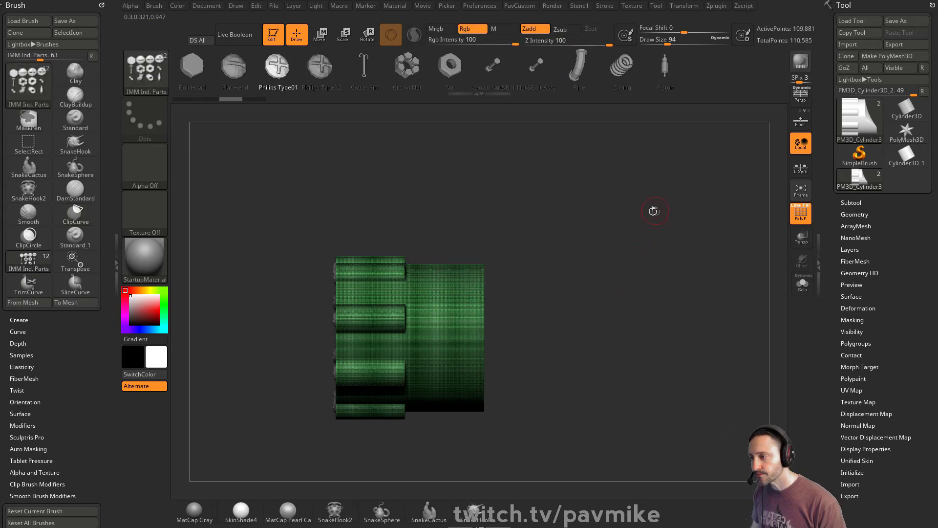
Slice the plain end's upper corner along a bent SliceCurve line and isolate the lobed body's polygroup
{"action": "key", "text": "ctrl+shift+b"}
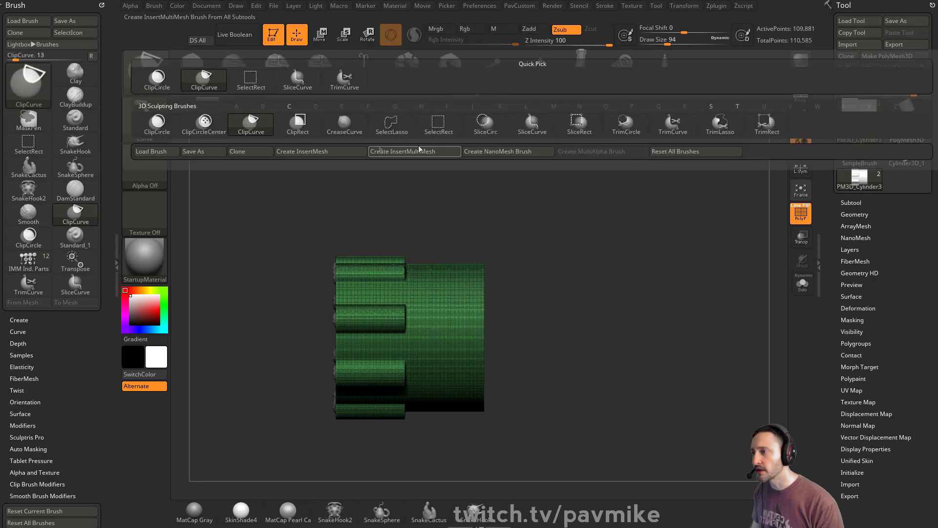
{"action": "left_click", "coordinate": [532, 124]}
{"action": "mouse_move", "coordinate": [442, 286]}
{"action": "left_mouse_down", "text": "ctrl+shift"}
{"action": "mouse_move", "coordinate": [436, 336]}
{"action": "mouse_move", "coordinate": [650, 401]}
{"action": "mouse_move", "coordinate": [658, 389]}
{"action": "left_mouse_up", "text": "ctrl+shift"}
{"action": "left_click", "coordinate": [429, 301], "text": "ctrl+shift"}
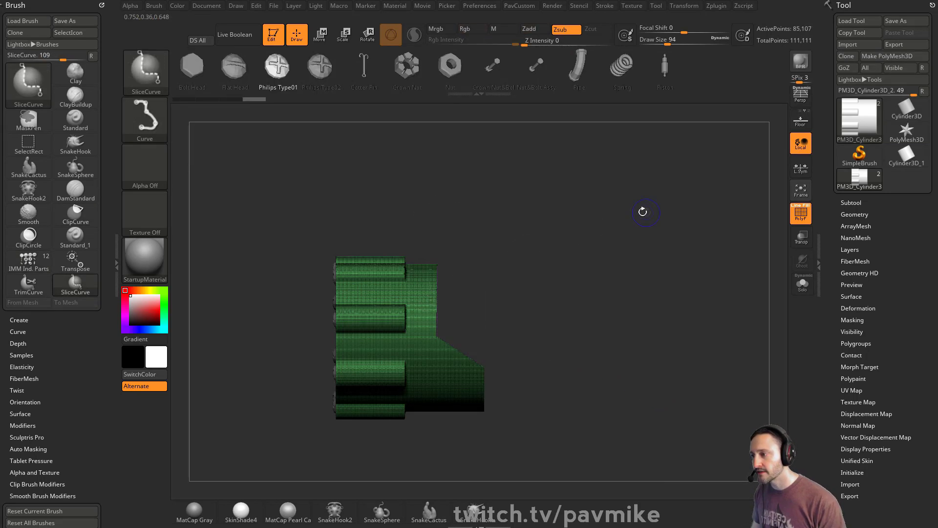
Delete the hidden sliced corner, close the opening it leaves and inspect the patched surface
{"action": "key", "text": "2"}
{"action": "left_click", "coordinate": [632, 141]}
{"action": "left_click", "coordinate": [650, 141]}
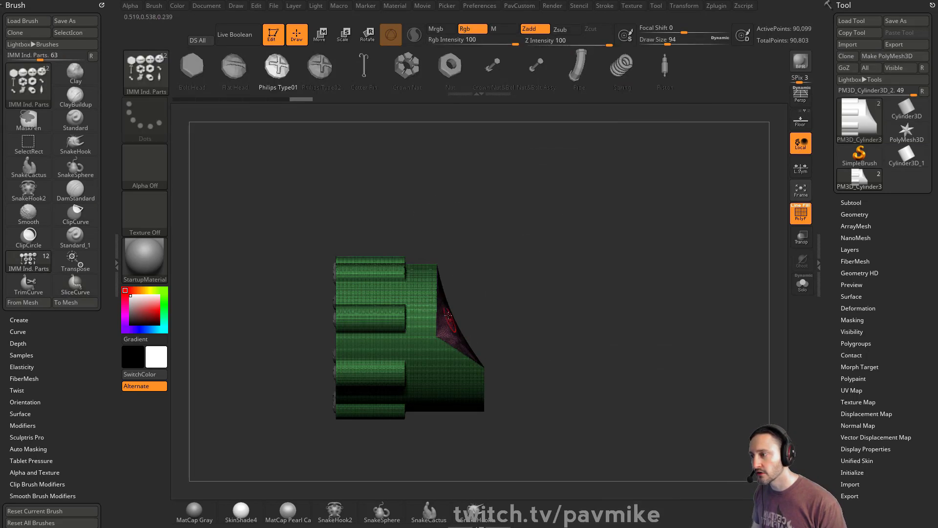
{"action": "left_click_drag", "start_coordinate": [451, 253], "coordinate": [498, 268]}
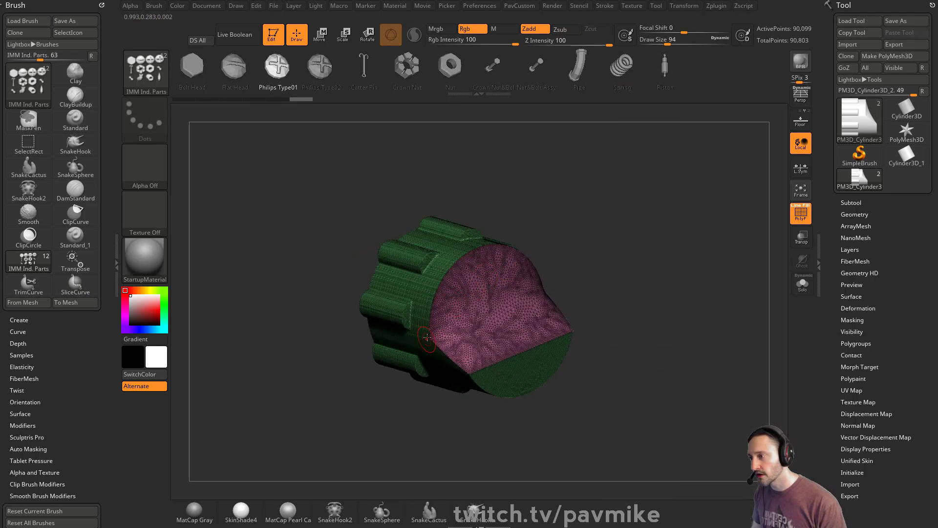
{"action": "left_click_drag", "start_coordinate": [612, 266], "coordinate": [628, 254]}
Undo the hole closing, the hidden-part deletion and the corner slice, and return to a straight side view
{"action": "key", "text": "ctrl+z"}
{"action": "key", "text": "ctrl+z"}
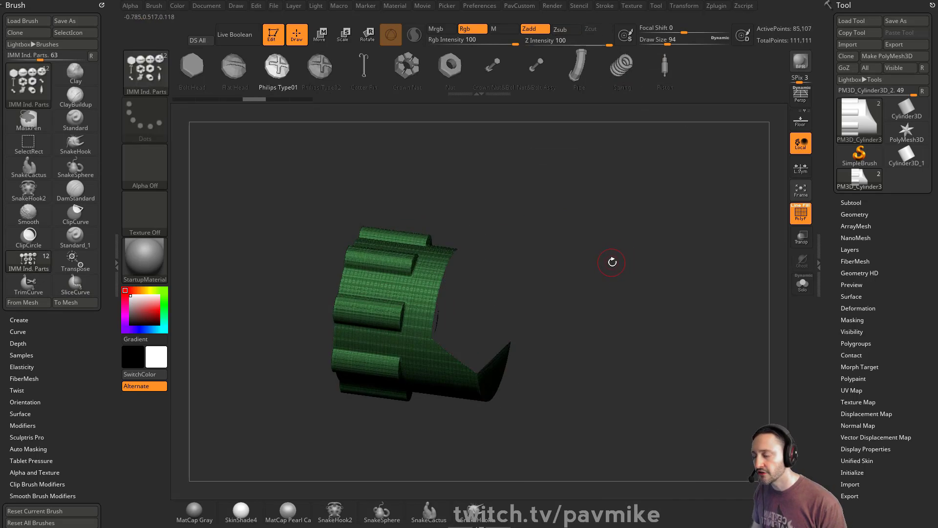
{"action": "left_click", "coordinate": [609, 242], "text": "ctrl+shift"}
{"action": "key", "text": "ctrl+z"}
{"action": "key", "text": "ctrl+z"}
{"action": "mouse_move", "coordinate": [618, 252]}
{"action": "left_mouse_down"}
{"action": "mouse_move", "coordinate": [606, 252]}
{"action": "mouse_move", "coordinate": [619, 247]}
{"action": "left_mouse_up"}
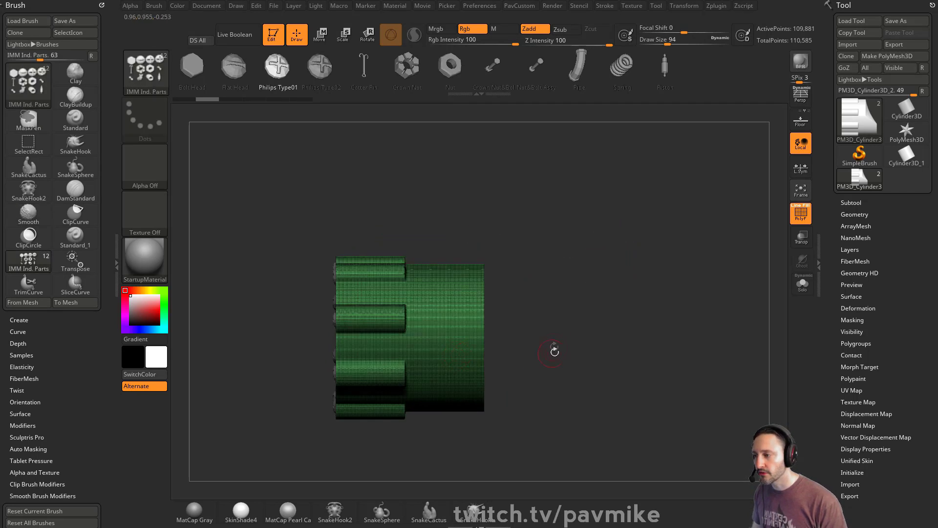
{"action": "left_click_drag", "start_coordinate": [555, 351], "coordinate": [540, 330]}
{"action": "left_click_drag", "start_coordinate": [649, 264], "coordinate": [655, 239], "text": "shift"}
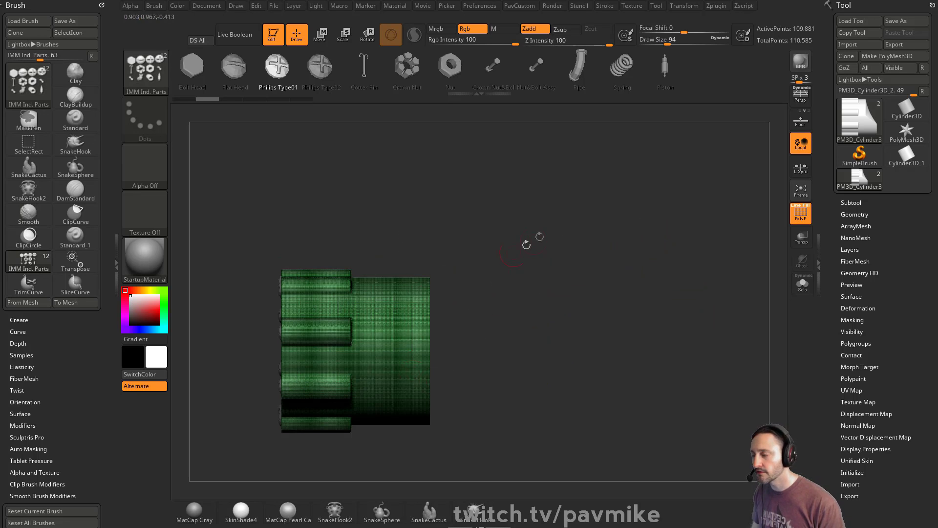
Assign one polygroup to the whole mesh and slice through the plain end with a near-vertical SliceCurve line
{"action": "left_click_drag", "start_coordinate": [547, 245], "coordinate": [573, 225], "text": "alt"}
{"action": "key", "text": "ctrl+w"}
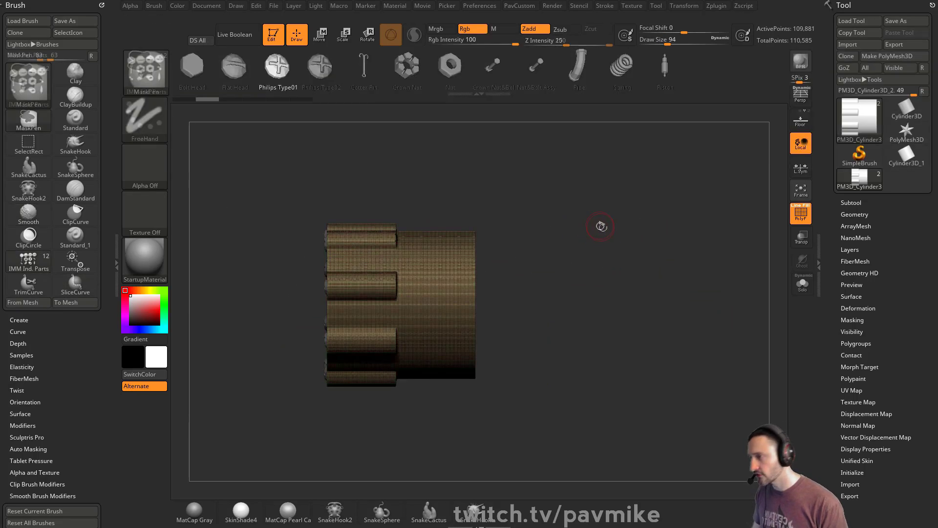
{"action": "key", "text": "ctrl+shift"}
{"action": "left_click_drag", "start_coordinate": [424, 304], "coordinate": [440, 465], "text": "ctrl+shift"}
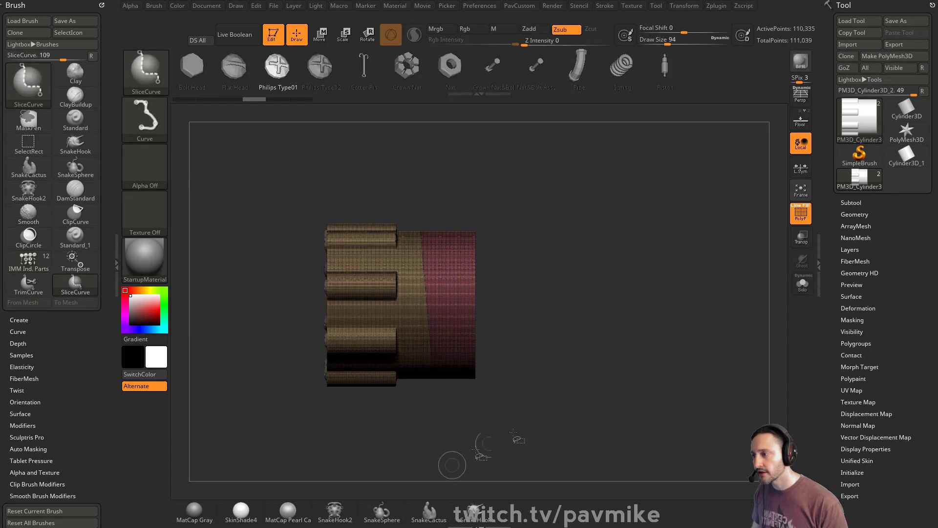
Enable DynaMesh Groups at resolution 152 and re-DynaMesh the sliced mesh
{"action": "key", "text": "3"}
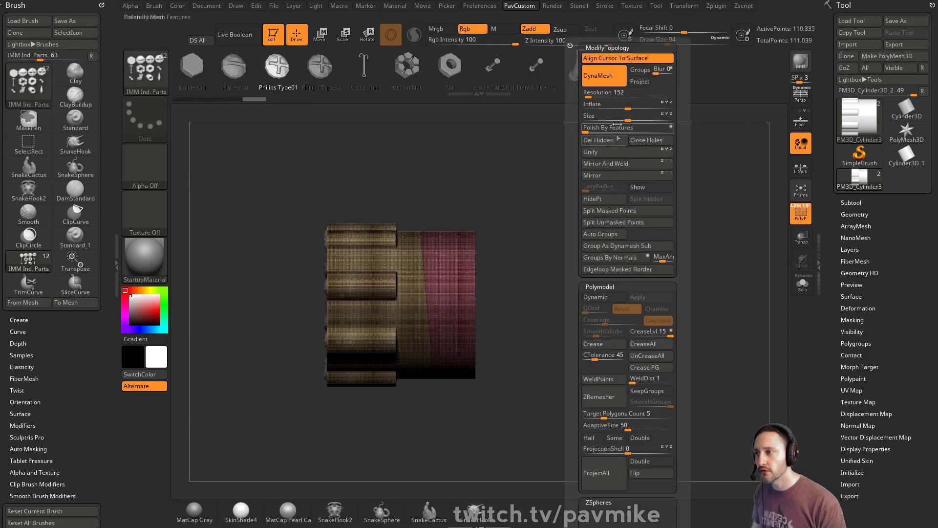
{"action": "left_click", "coordinate": [640, 71]}
{"action": "left_click_drag", "start_coordinate": [561, 151], "coordinate": [629, 257], "text": "ctrl"}
Isolate the sliced polygroups and examine the cut face of the end piece
{"action": "left_click", "coordinate": [462, 284], "text": "ctrl+shift"}
{"action": "mouse_move", "coordinate": [555, 248]}
{"action": "left_mouse_down"}
{"action": "mouse_move", "coordinate": [605, 249]}
{"action": "mouse_move", "coordinate": [554, 243]}
{"action": "mouse_move", "coordinate": [578, 240]}
{"action": "left_mouse_up"}
{"action": "left_click", "coordinate": [573, 252], "text": "ctrl+shift"}
{"action": "left_click", "coordinate": [451, 264], "text": "ctrl+shift"}
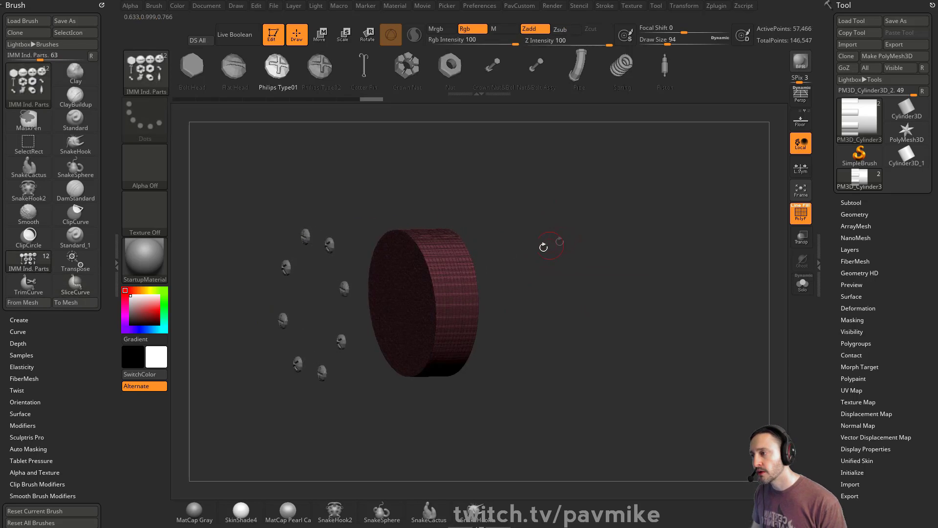
{"action": "left_click_drag", "start_coordinate": [515, 281], "coordinate": [448, 288]}
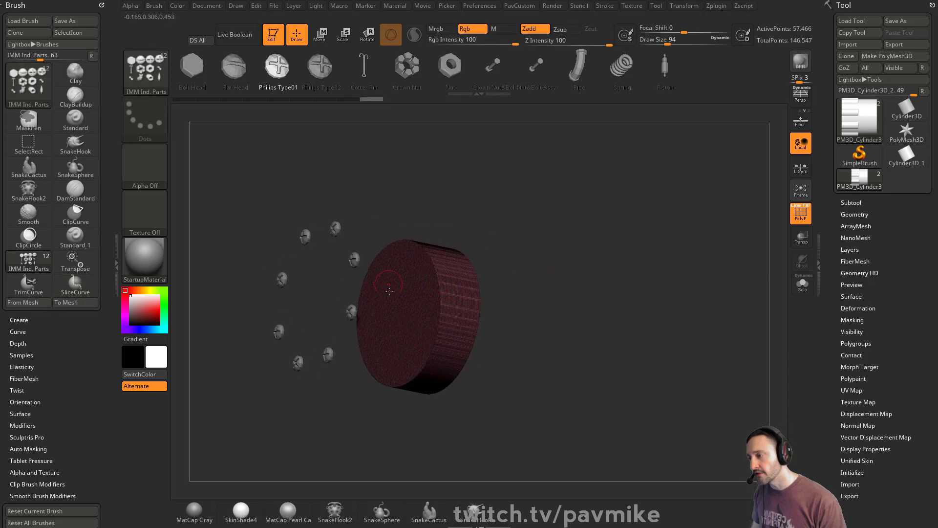
{"action": "left_click", "coordinate": [601, 235], "text": "ctrl+shift"}
{"action": "left_click_drag", "start_coordinate": [601, 234], "coordinate": [595, 230], "text": "shift"}
Isolate the end piece, slice it horizontally across the middle, show the whole mesh and re-DynaMesh it
{"action": "left_click", "coordinate": [457, 289], "text": "ctrl+shift"}
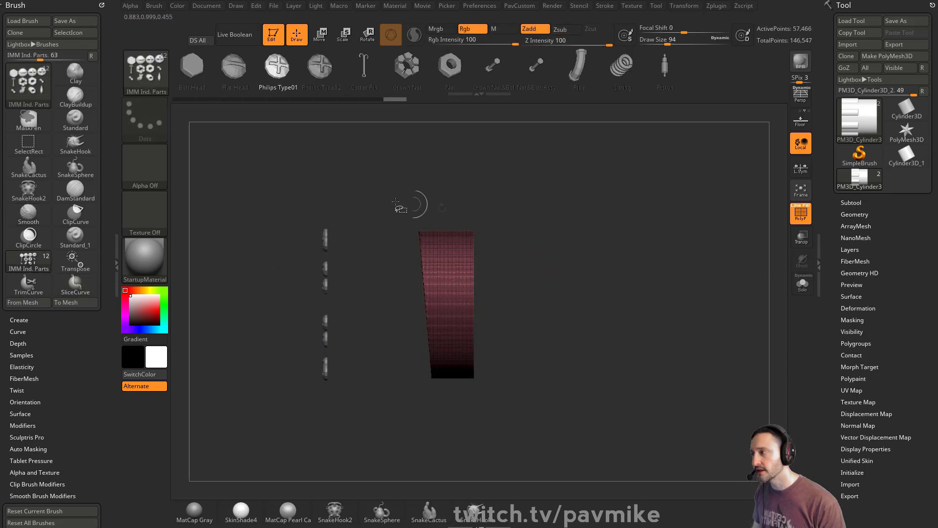
{"action": "left_click_drag", "start_coordinate": [660, 300], "coordinate": [259, 304], "text": "ctrl+shift"}
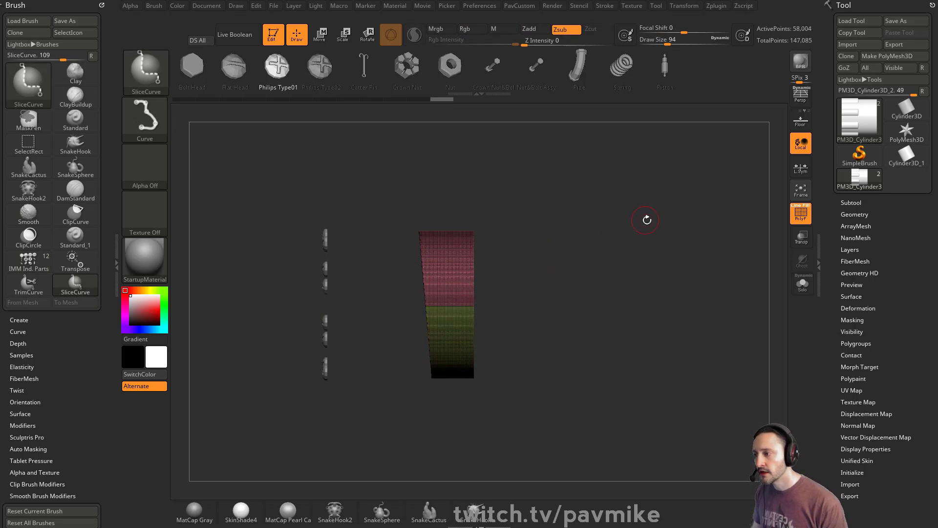
{"action": "key", "text": "g"}
{"action": "left_click", "coordinate": [630, 240], "text": "ctrl+shift"}
{"action": "key", "text": "g"}
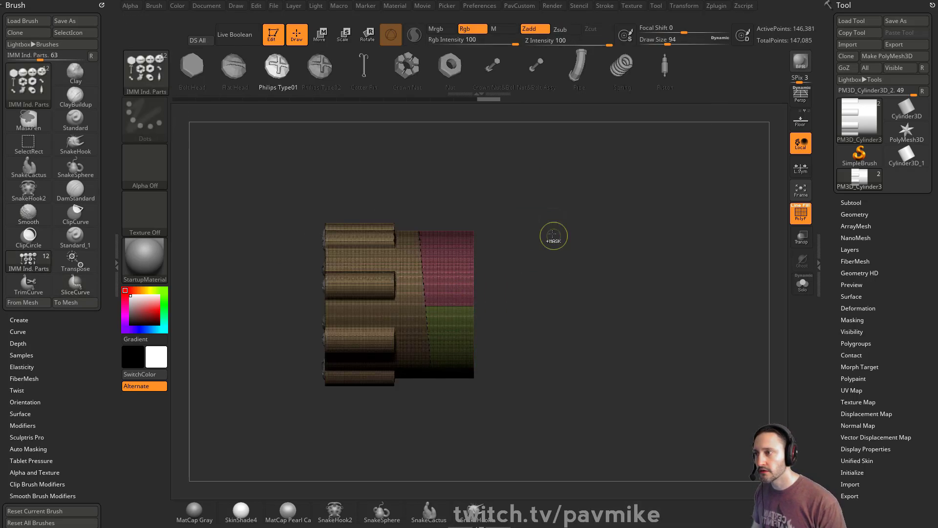
{"action": "left_click_drag", "start_coordinate": [565, 185], "coordinate": [617, 256], "text": "ctrl"}
Isolate the upper and lower halves of the end piece in turn to check their separation
{"action": "left_click", "coordinate": [468, 297], "text": "ctrl+shift"}
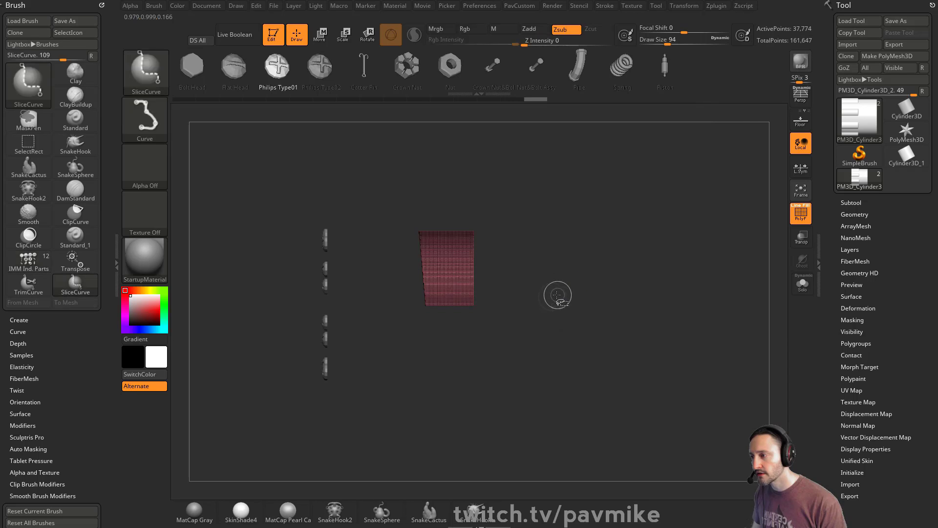
{"action": "left_click", "coordinate": [556, 293], "text": "ctrl+shift"}
{"action": "left_click", "coordinate": [444, 341], "text": "ctrl+shift"}
{"action": "left_click", "coordinate": [561, 313], "text": "ctrl+shift"}
{"action": "left_click", "coordinate": [460, 261], "text": "ctrl+shift"}
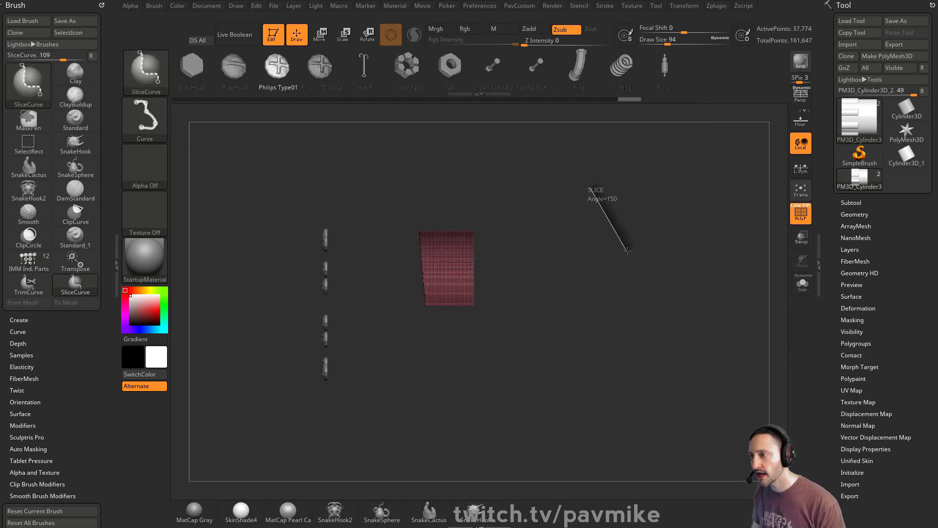
Hide and delete the end piece's upper half, turn off DynaMesh Groups, re-DynaMesh the remainder and hide the polyframe
{"action": "mouse_move", "coordinate": [629, 252]}
{"action": "left_mouse_down", "text": "ctrl+shift"}
{"action": "mouse_move", "coordinate": [626, 237]}
{"action": "mouse_move", "coordinate": [648, 242]}
{"action": "left_mouse_up", "text": "ctrl+shift"}
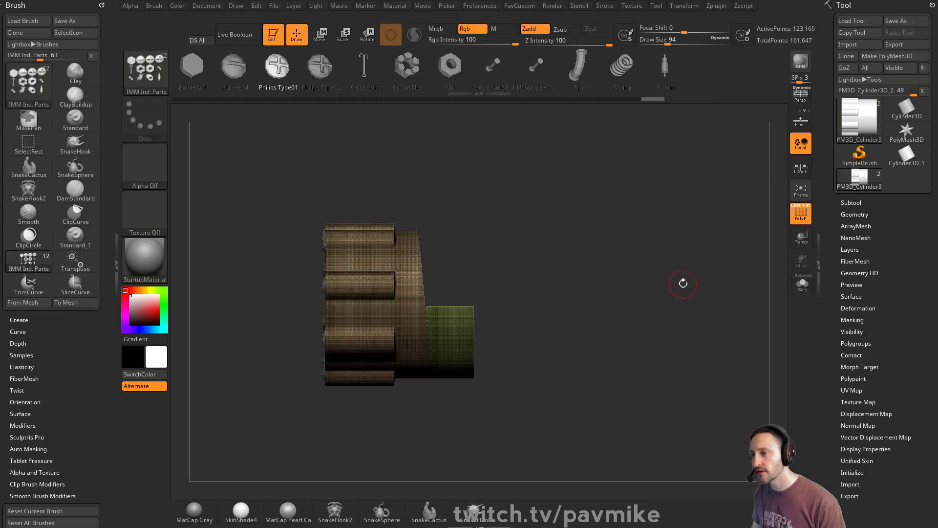
{"action": "key", "text": "2"}
{"action": "left_click", "coordinate": [655, 146]}
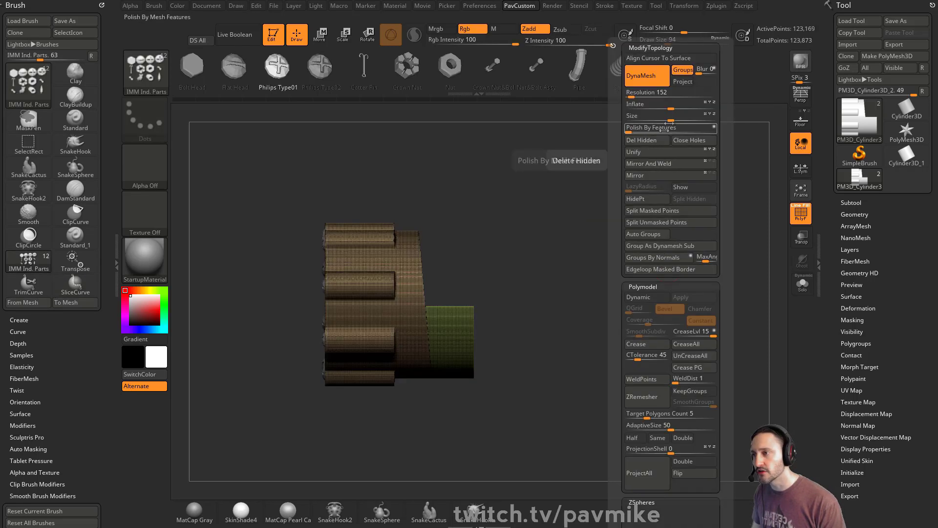
{"action": "left_click", "coordinate": [681, 71]}
{"action": "left_click", "coordinate": [682, 142]}
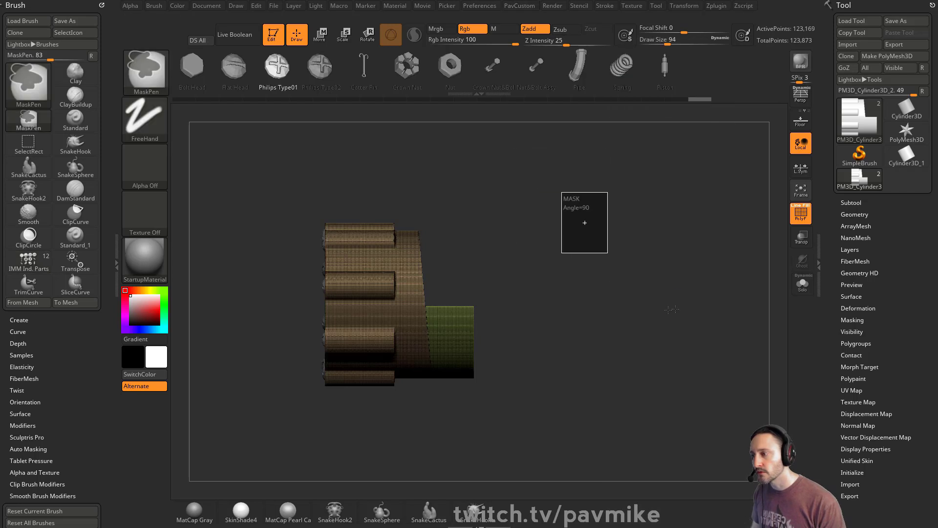
{"action": "left_click", "coordinate": [793, 226]}
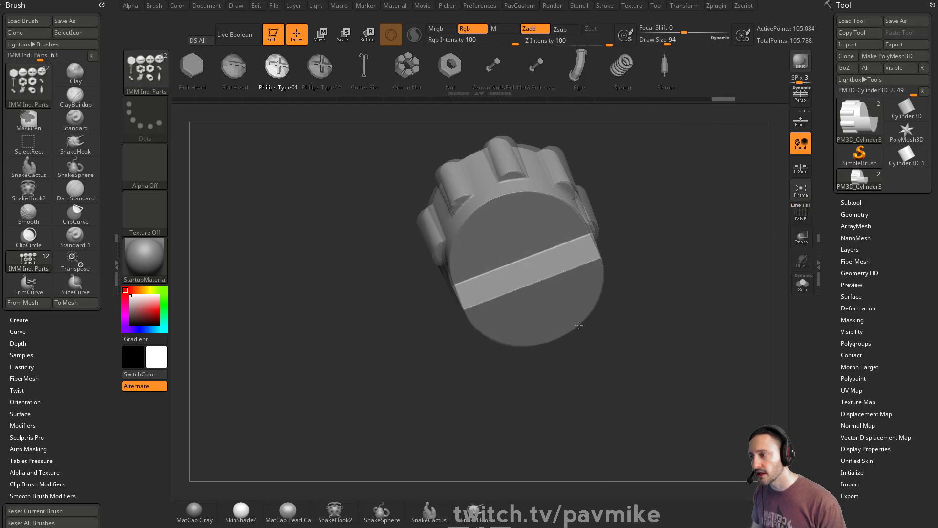
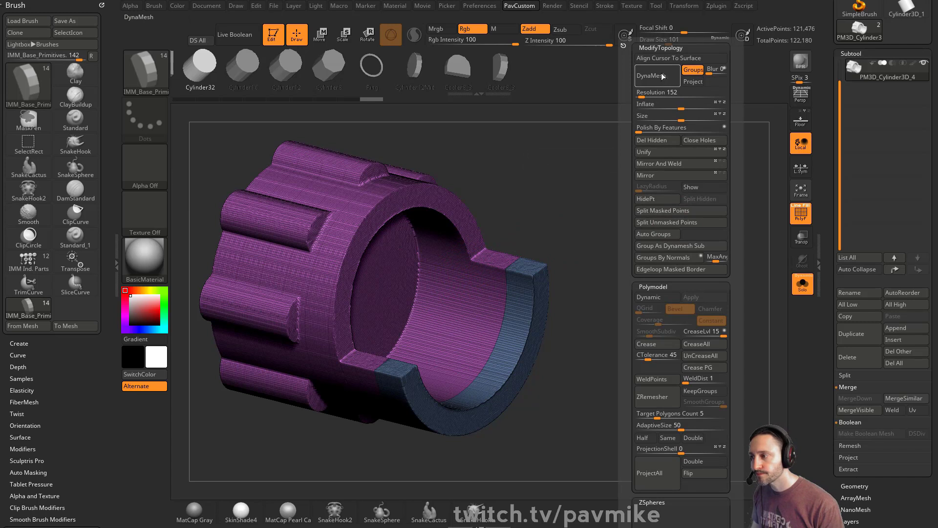
DynaMesh the hollowed body with Groups enabled and check the blue end section by isolating its polygroup
{"action": "left_click", "coordinate": [662, 77]}
{"action": "left_click_drag", "start_coordinate": [657, 245], "coordinate": [686, 246]}
{"action": "left_click", "coordinate": [527, 287], "text": "ctrl+shift"}
{"action": "mouse_move", "coordinate": [632, 224]}
{"action": "left_mouse_down"}
{"action": "mouse_move", "coordinate": [623, 229]}
{"action": "mouse_move", "coordinate": [663, 237]}
{"action": "mouse_move", "coordinate": [638, 206]}
{"action": "left_mouse_up"}
{"action": "left_click", "coordinate": [624, 229], "text": "ctrl+shift"}
Smooth and bevel the inner rim of the blue end section with the Smooth and TrimDynamic brushes
{"action": "key", "text": "s"}
{"action": "left_click", "coordinate": [649, 251]}
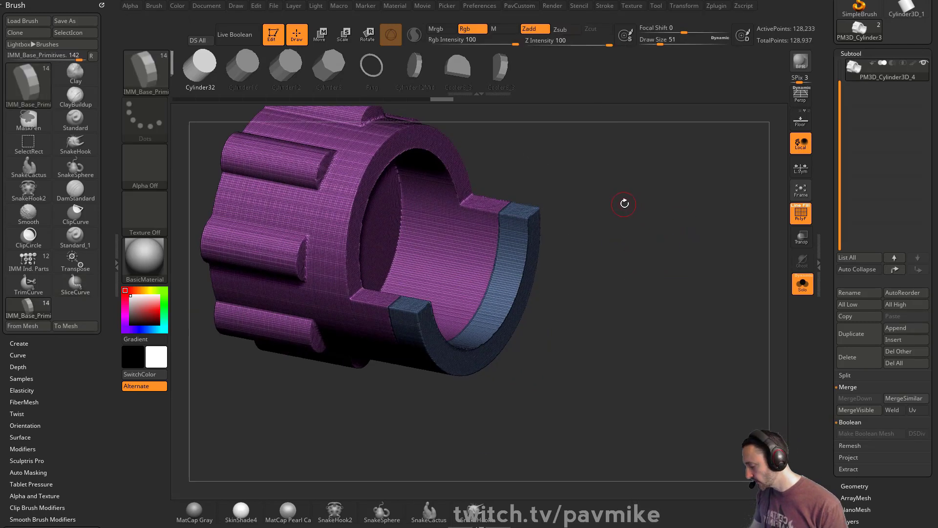
{"action": "key", "text": "b"}
{"action": "key", "text": "t"}
{"action": "key", "text": "d"}
{"action": "key", "text": "s"}
{"action": "left_click", "coordinate": [553, 205]}
{"action": "left_click_drag", "start_coordinate": [517, 207], "coordinate": [520, 252], "text": "shift"}
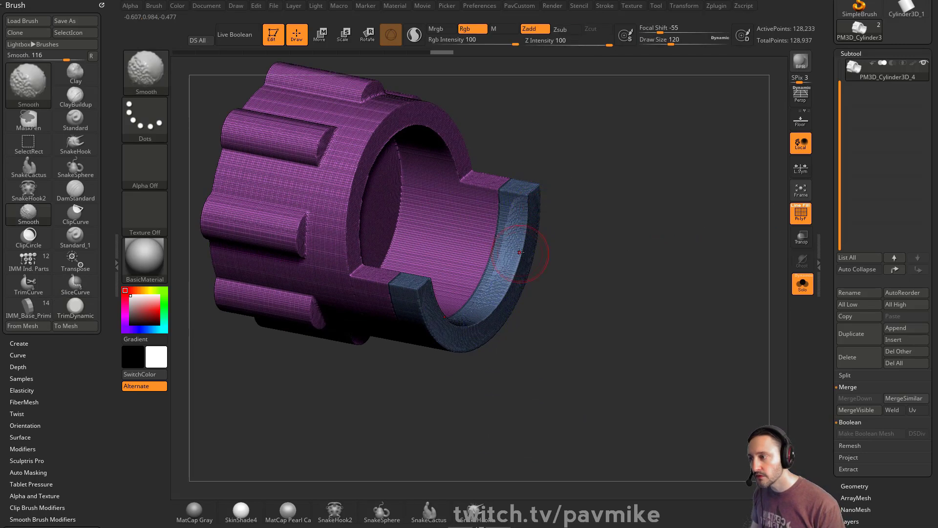
{"action": "mouse_move", "coordinate": [531, 191]}
{"action": "left_mouse_down"}
{"action": "mouse_move", "coordinate": [528, 230]}
{"action": "mouse_move", "coordinate": [499, 298]}
{"action": "mouse_move", "coordinate": [521, 266]}
{"action": "left_mouse_up"}
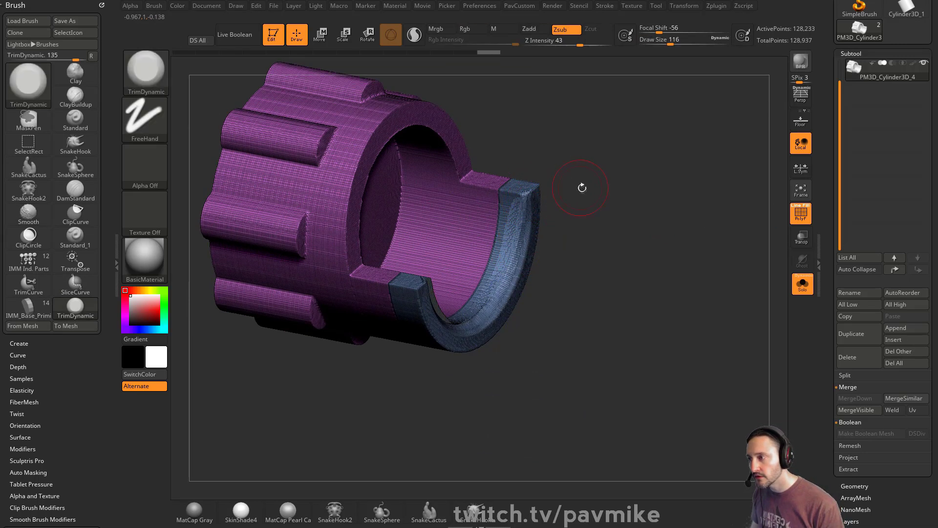
Try SnakeSphere strokes on the corner of the blue end section and undo them
{"action": "left_click", "coordinate": [381, 511]}
{"action": "mouse_move", "coordinate": [574, 177]}
{"action": "left_mouse_down"}
{"action": "mouse_move", "coordinate": [528, 237]}
{"action": "mouse_move", "coordinate": [555, 233]}
{"action": "mouse_move", "coordinate": [524, 245]}
{"action": "mouse_move", "coordinate": [534, 247]}
{"action": "mouse_move", "coordinate": [519, 236]}
{"action": "left_mouse_up"}
{"action": "key", "text": "ctrl+z"}
{"action": "key", "text": "ctrl+z"}
{"action": "left_click_drag", "start_coordinate": [550, 231], "coordinate": [537, 240]}
{"action": "key", "text": "ctrl+z"}
{"action": "key", "text": "s"}
{"action": "left_click_drag", "start_coordinate": [514, 245], "coordinate": [511, 244]}
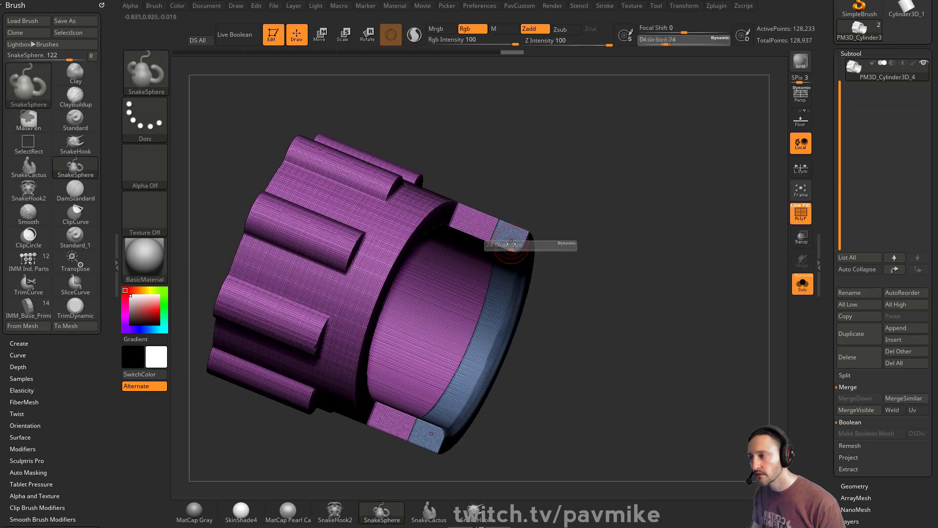
{"action": "left_click", "coordinate": [509, 237]}
{"action": "key", "text": "ctrl+z"}
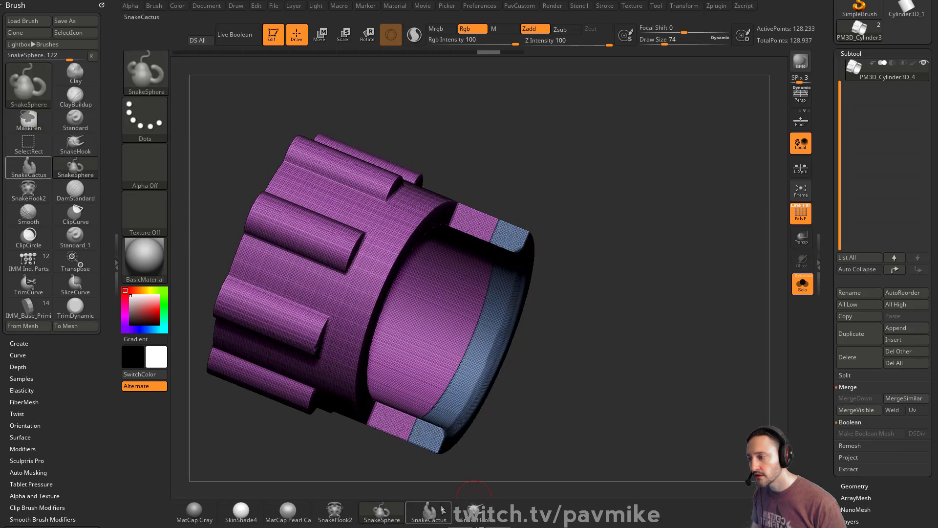
Try a SnakeCactus stroke on the corner of the blue end section and undo it
{"action": "left_click", "coordinate": [430, 512]}
{"action": "mouse_move", "coordinate": [519, 238]}
{"action": "left_mouse_down"}
{"action": "mouse_move", "coordinate": [567, 199]}
{"action": "mouse_move", "coordinate": [563, 210]}
{"action": "mouse_move", "coordinate": [563, 197]}
{"action": "left_mouse_up"}
{"action": "key", "text": "ctrl+z"}
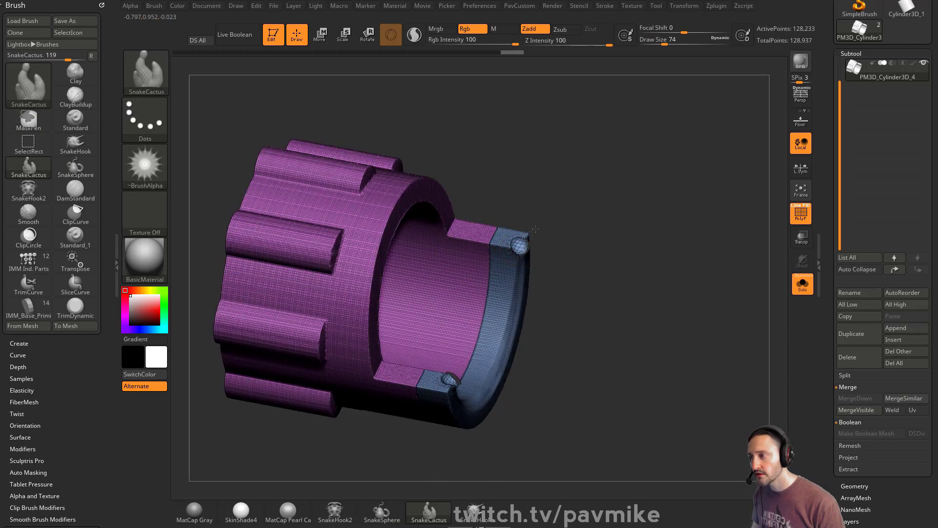
{"action": "key", "text": "ctrl+z"}
Enable Sculptris Pro, try pulling a long SnakeCactus spike from the end section's corner and undo the stroke
{"action": "left_click", "coordinate": [420, 34]}
{"action": "mouse_move", "coordinate": [536, 247]}
{"action": "left_mouse_down"}
{"action": "mouse_move", "coordinate": [549, 214]}
{"action": "mouse_move", "coordinate": [649, 126]}
{"action": "left_mouse_up"}
{"action": "left_click_drag", "start_coordinate": [718, 228], "coordinate": [773, 230]}
{"action": "key", "text": "shift+f"}
{"action": "key", "text": "ctrl+z"}
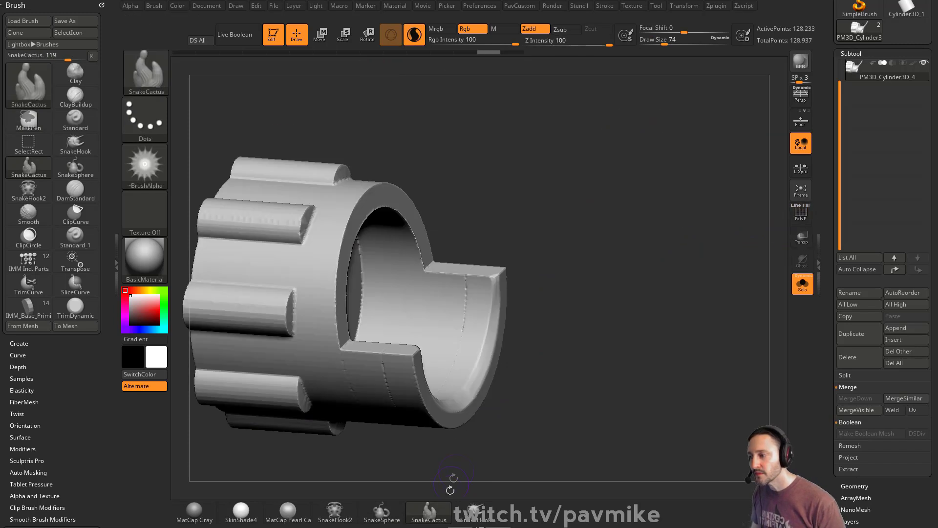
Pull a pair of long SnakeSphere tentacles out of the end section's upper corners and show the polyframe
{"action": "left_click", "coordinate": [382, 510]}
{"action": "left_click_drag", "start_coordinate": [494, 269], "coordinate": [615, 215]}
{"action": "key", "text": "ctrl+z"}
{"action": "mouse_move", "coordinate": [495, 274]}
{"action": "left_mouse_down"}
{"action": "mouse_move", "coordinate": [521, 260]}
{"action": "mouse_move", "coordinate": [556, 215]}
{"action": "left_mouse_up"}
{"action": "mouse_move", "coordinate": [695, 238]}
{"action": "left_mouse_down"}
{"action": "mouse_move", "coordinate": [644, 219]}
{"action": "mouse_move", "coordinate": [682, 245]}
{"action": "mouse_move", "coordinate": [535, 299]}
{"action": "left_mouse_up"}
{"action": "key", "text": "shift+f"}
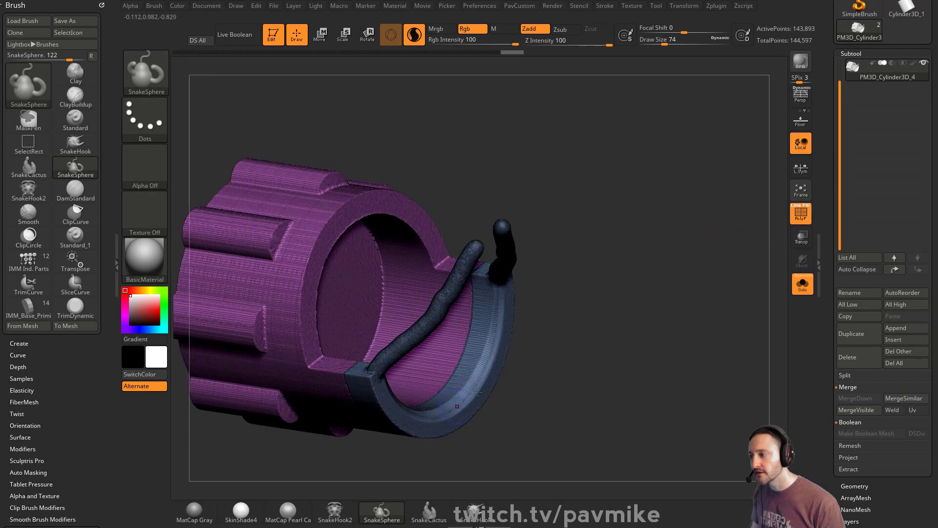
Re-DynaMesh the mesh with its tentacles and isolate the body and end-section polygroups to check them
{"action": "left_click_drag", "start_coordinate": [634, 190], "coordinate": [713, 299], "text": "ctrl"}
{"action": "left_click_drag", "start_coordinate": [641, 279], "coordinate": [649, 274]}
{"action": "left_click_drag", "start_coordinate": [637, 199], "coordinate": [726, 334], "text": "ctrl"}
{"action": "left_click", "coordinate": [447, 293], "text": "ctrl+shift"}
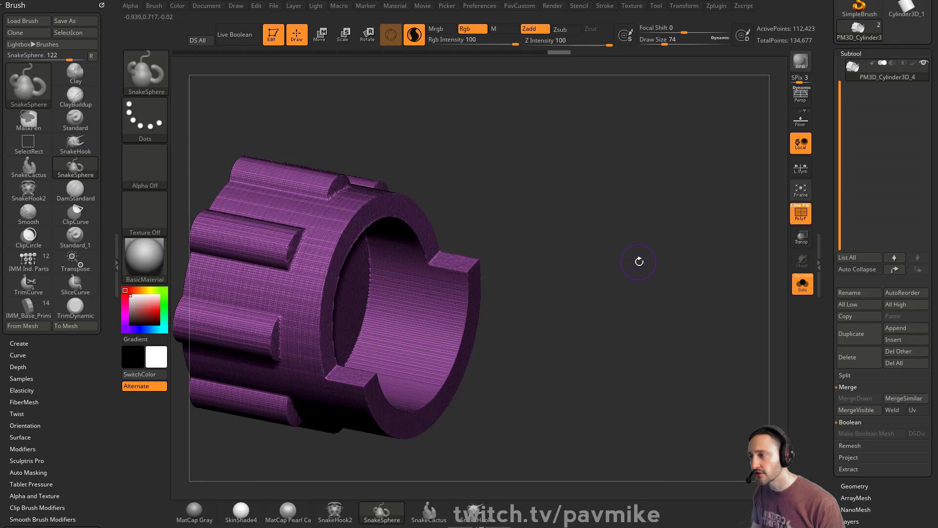
{"action": "left_click", "coordinate": [536, 274], "text": "ctrl+shift"}
{"action": "left_click", "coordinate": [496, 287], "text": "ctrl+shift"}
{"action": "left_click", "coordinate": [611, 281], "text": "ctrl+shift"}
{"action": "mouse_move", "coordinate": [630, 293]}
{"action": "left_mouse_down"}
{"action": "mouse_move", "coordinate": [648, 180]}
{"action": "mouse_move", "coordinate": [640, 277]}
{"action": "mouse_move", "coordinate": [651, 222]}
{"action": "mouse_move", "coordinate": [633, 239]}
{"action": "mouse_move", "coordinate": [651, 205]}
{"action": "mouse_move", "coordinate": [629, 245]}
{"action": "mouse_move", "coordinate": [639, 234]}
{"action": "left_mouse_up"}
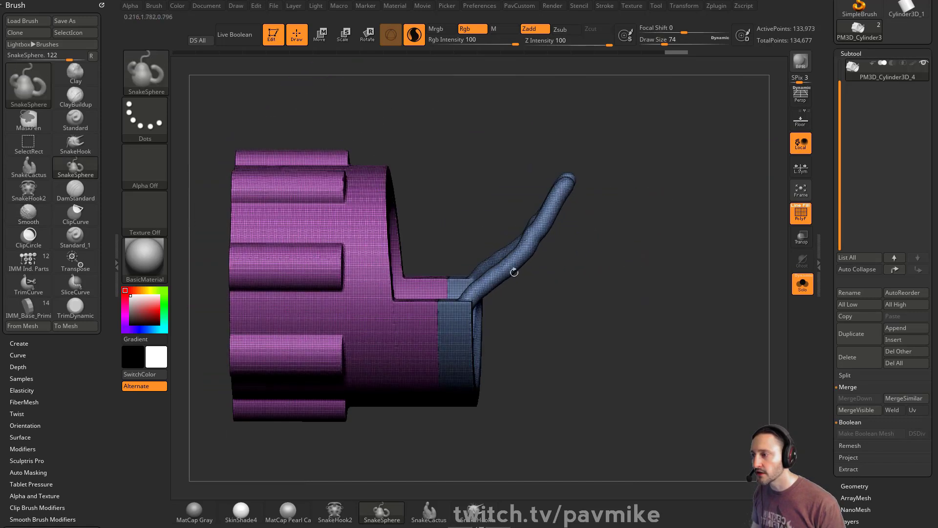
Mask a round spot on the body's side, turn it into its own polygroup and re-DynaMesh the mesh
{"action": "left_click_drag", "start_coordinate": [382, 336], "coordinate": [386, 339], "text": "ctrl"}
{"action": "mouse_move", "coordinate": [604, 276]}
{"action": "left_mouse_down"}
{"action": "mouse_move", "coordinate": [567, 314]}
{"action": "mouse_move", "coordinate": [631, 247]}
{"action": "left_mouse_up"}
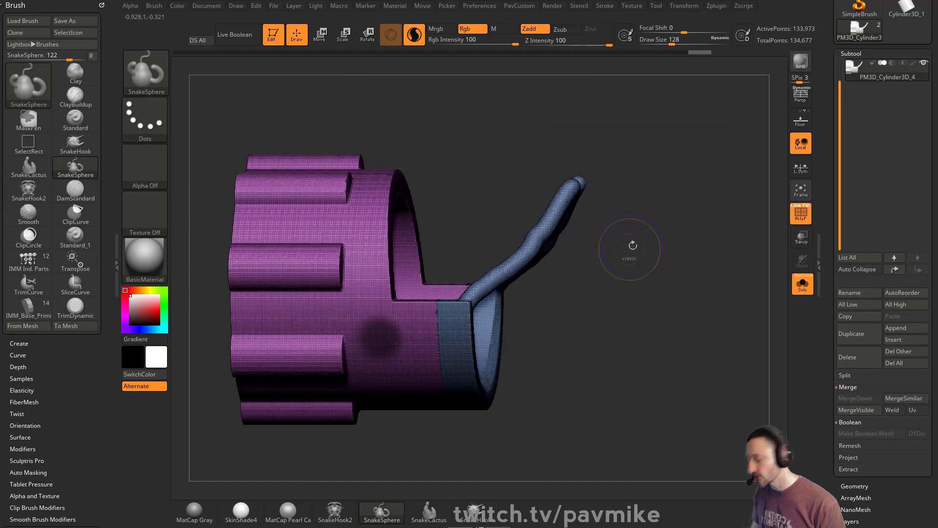
{"action": "key", "text": "ctrl+w"}
{"action": "key", "text": "space"}
{"action": "left_click", "coordinate": [651, 245]}
{"action": "key", "text": "ctrl+shift"}
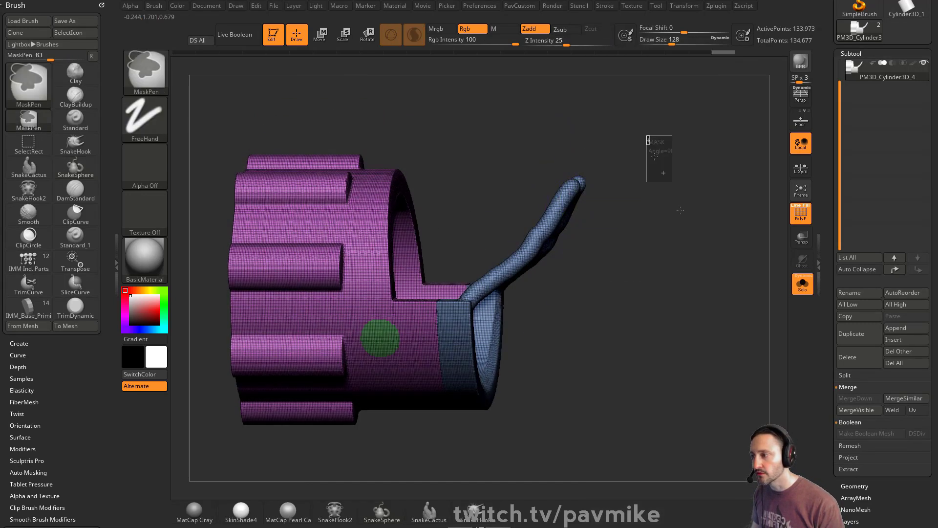
Isolate the round spot and the lobed body in turn to examine how the polygroups were separated
{"action": "left_click", "coordinate": [385, 333], "text": "ctrl+shift"}
{"action": "mouse_move", "coordinate": [648, 288]}
{"action": "left_mouse_down"}
{"action": "mouse_move", "coordinate": [624, 299]}
{"action": "mouse_move", "coordinate": [673, 279]}
{"action": "mouse_move", "coordinate": [618, 275]}
{"action": "mouse_move", "coordinate": [657, 274]}
{"action": "left_mouse_up"}
{"action": "left_click", "coordinate": [650, 271], "text": "ctrl+shift"}
{"action": "left_click", "coordinate": [388, 308], "text": "ctrl+shift"}
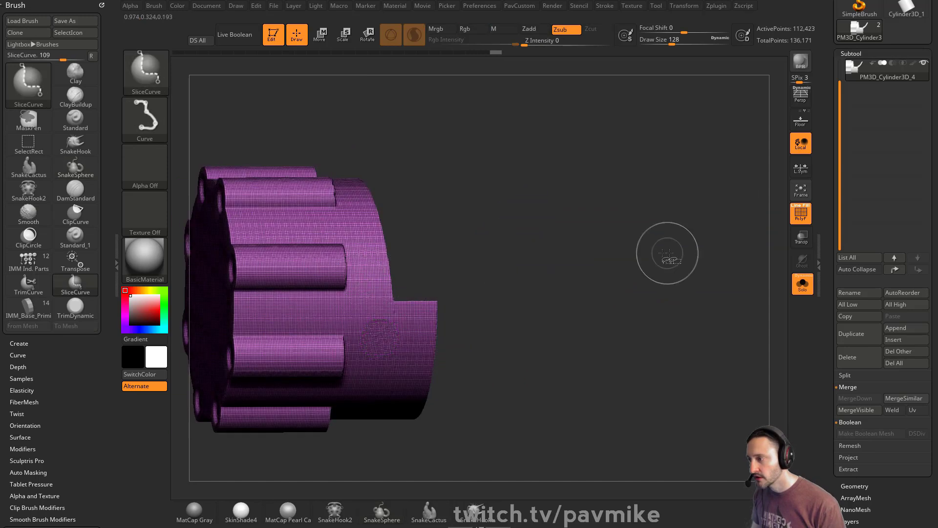
{"action": "left_click", "coordinate": [665, 254], "text": "ctrl+shift"}
{"action": "left_click", "coordinate": [389, 337], "text": "ctrl+shift"}
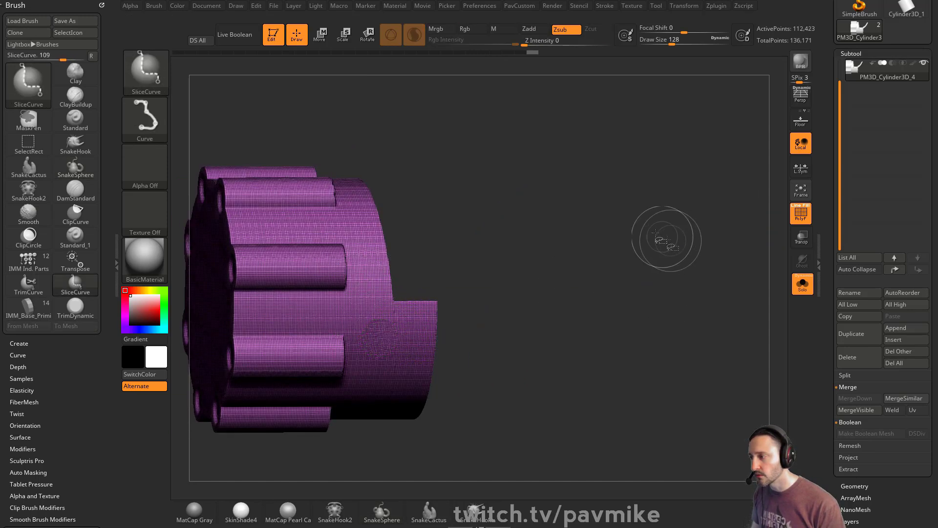
Swap SliceCurve for another selection brush and restore the mesh's visibility
{"action": "left_click", "coordinate": [145, 73]}
{"action": "left_click", "coordinate": [251, 80], "text": "ctrl+shift"}
{"action": "mouse_move", "coordinate": [672, 267]}
{"action": "left_mouse_down", "text": "ctrl+shift"}
{"action": "mouse_move", "coordinate": [684, 282]}
{"action": "mouse_move", "coordinate": [674, 256]}
{"action": "left_mouse_up", "text": "ctrl+shift"}
{"action": "left_click", "coordinate": [682, 255], "text": "ctrl+shift"}
{"action": "key", "text": "s"}
{"action": "left_click_drag", "start_coordinate": [674, 257], "coordinate": [653, 258]}
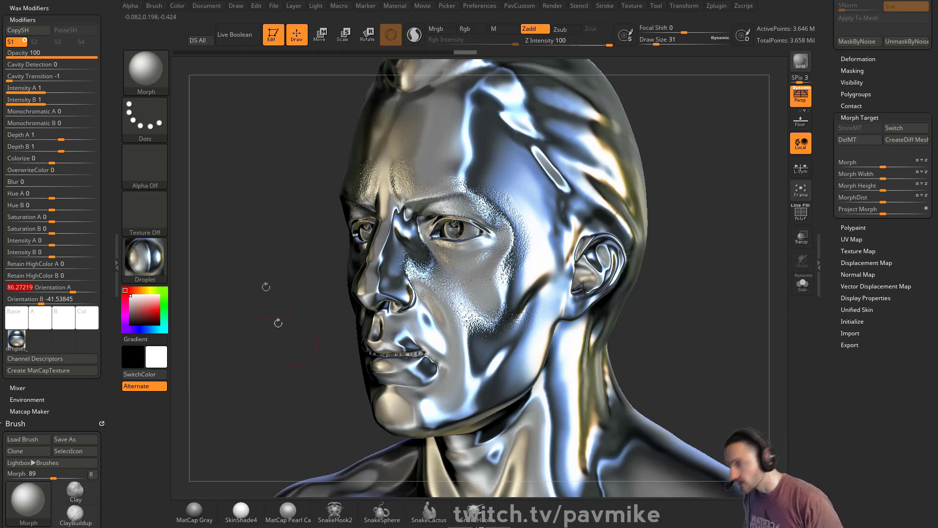
{"action": "key", "text": "s"}
{"action": "left_click_drag", "start_coordinate": [707, 249], "coordinate": [709, 250]}
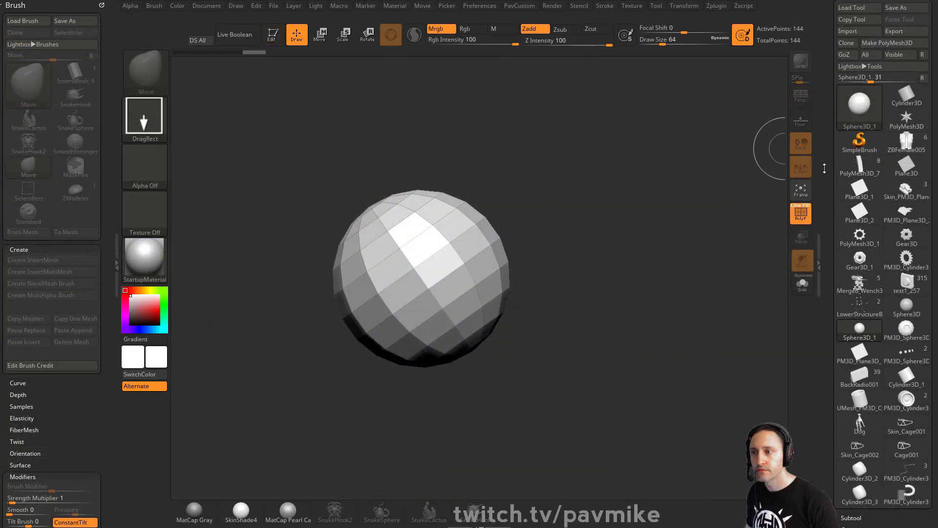
Initialize the sphere primitive with an HDivide of 160 and a VDivide of 114
{"action": "scroll", "coordinate": [860, 147], "scroll_direction": "down", "scroll_amount": 10}
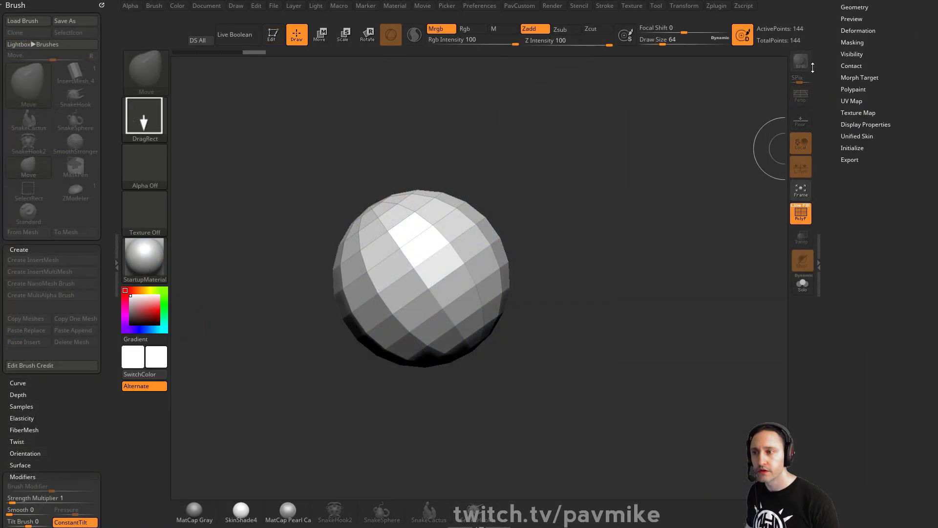
{"action": "scroll", "coordinate": [860, 98], "scroll_direction": "up", "scroll_amount": 3}
{"action": "left_click", "coordinate": [852, 190]}
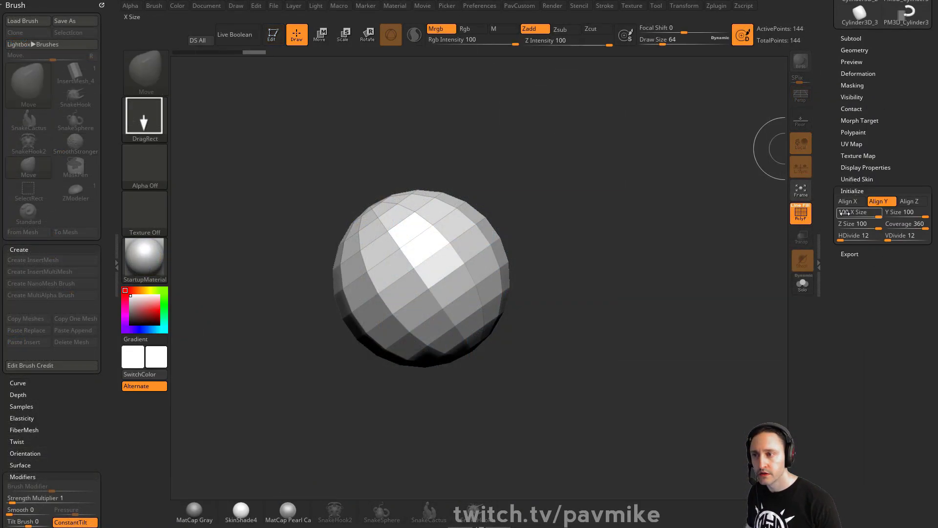
{"action": "left_click", "coordinate": [846, 238]}
{"action": "left_click", "coordinate": [894, 238]}
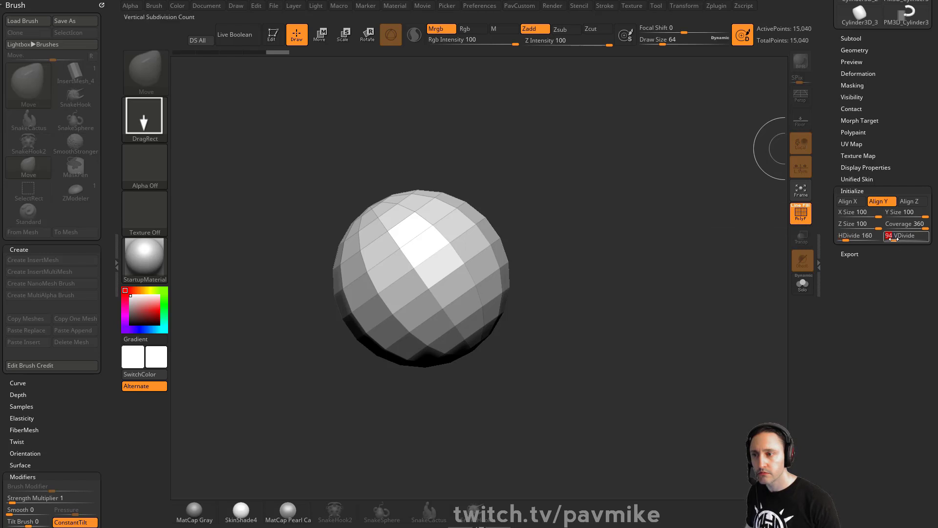
{"action": "left_click_drag", "start_coordinate": [893, 239], "coordinate": [895, 238]}
{"action": "left_click_drag", "start_coordinate": [833, 169], "coordinate": [833, 234]}
{"action": "left_click_drag", "start_coordinate": [833, 185], "coordinate": [833, 173]}
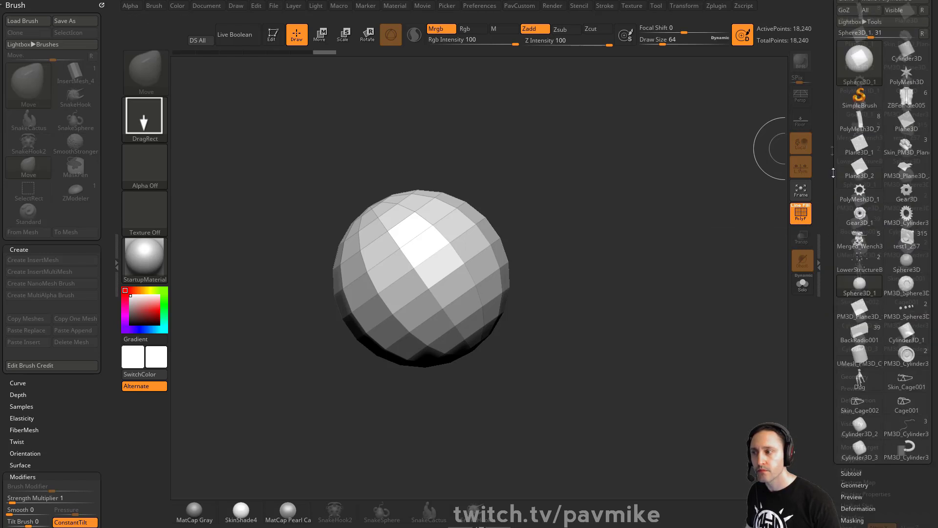
{"action": "scroll", "coordinate": [833, 173], "scroll_direction": "down", "scroll_amount": 10}
Clear the canvas, draw the denser sphere in Edit mode and convert it to a PolyMesh3D
{"action": "left_click_drag", "start_coordinate": [580, 210], "coordinate": [619, 254]}
{"action": "key", "text": "ctrl+n"}
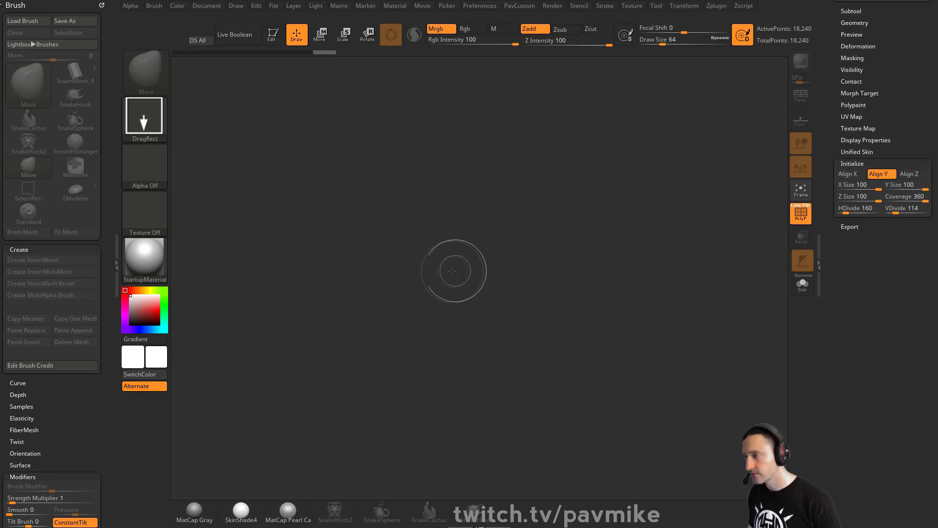
{"action": "left_click_drag", "start_coordinate": [453, 271], "coordinate": [508, 330]}
{"action": "key", "text": "t"}
{"action": "scroll", "coordinate": [897, 82], "scroll_direction": "up", "scroll_amount": 10}
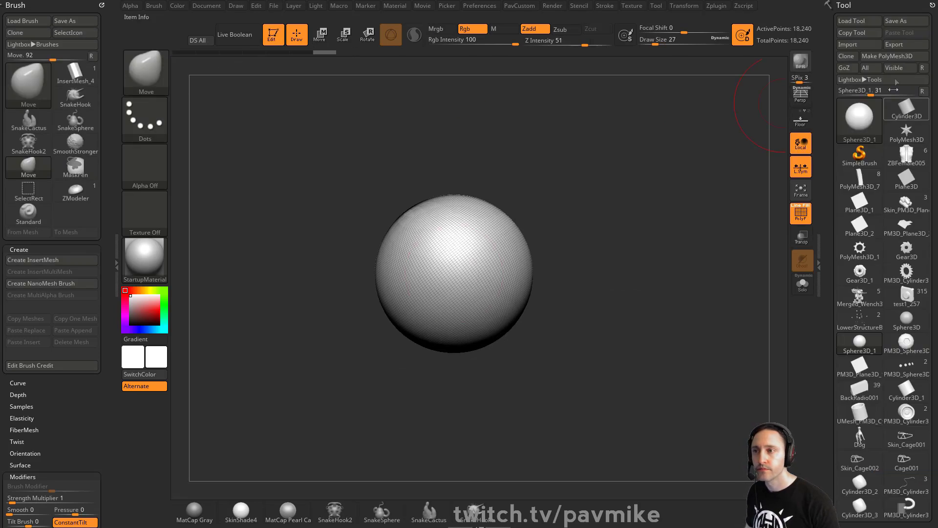
{"action": "left_click", "coordinate": [890, 57]}
Slice the sphere into three polygroups with two SliceCurve strokes, one curved down its side and one diagonal across it
{"action": "right_click_drag", "start_coordinate": [621, 221], "coordinate": [568, 183], "text": "shift"}
{"action": "key", "text": "ctrl+shift"}
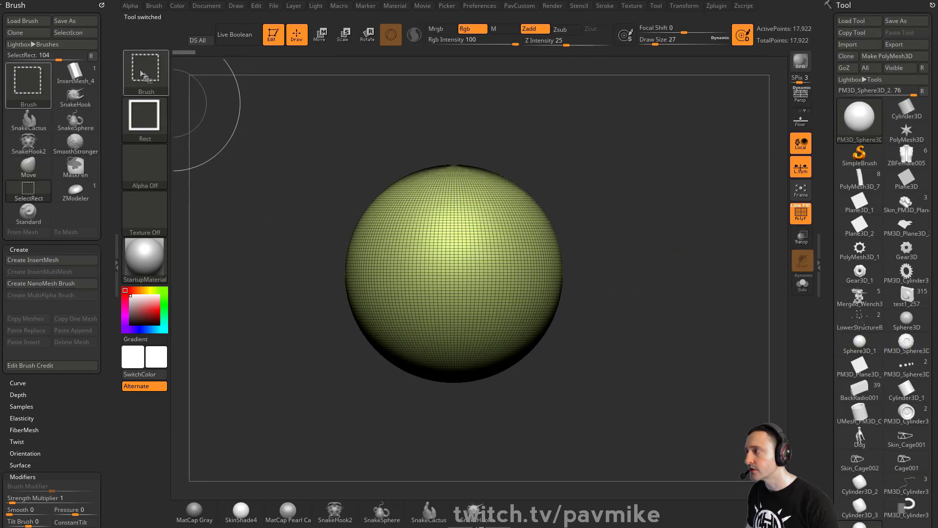
{"action": "left_click", "coordinate": [142, 74]}
{"action": "left_click", "coordinate": [464, 152]}
{"action": "mouse_move", "coordinate": [614, 167]}
{"action": "left_mouse_down", "text": "ctrl+shift"}
{"action": "mouse_move", "coordinate": [470, 230]}
{"action": "mouse_move", "coordinate": [530, 482]}
{"action": "left_mouse_up", "text": "ctrl+shift"}
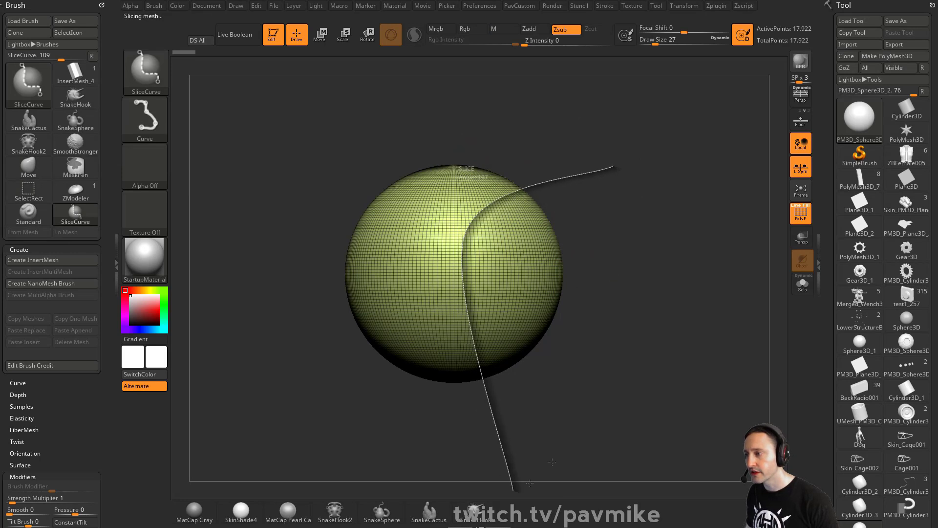
{"action": "left_click_drag", "start_coordinate": [313, 421], "coordinate": [530, 81], "text": "ctrl+shift"}
{"action": "right_click_drag", "start_coordinate": [699, 208], "coordinate": [621, 215]}
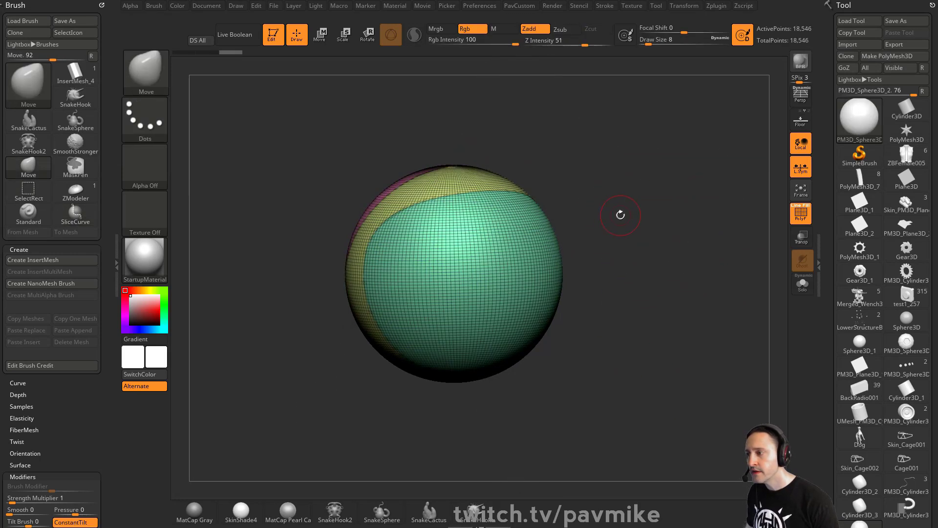
{"action": "left_click_drag", "start_coordinate": [621, 215], "coordinate": [572, 227]}
{"action": "key", "text": "f"}
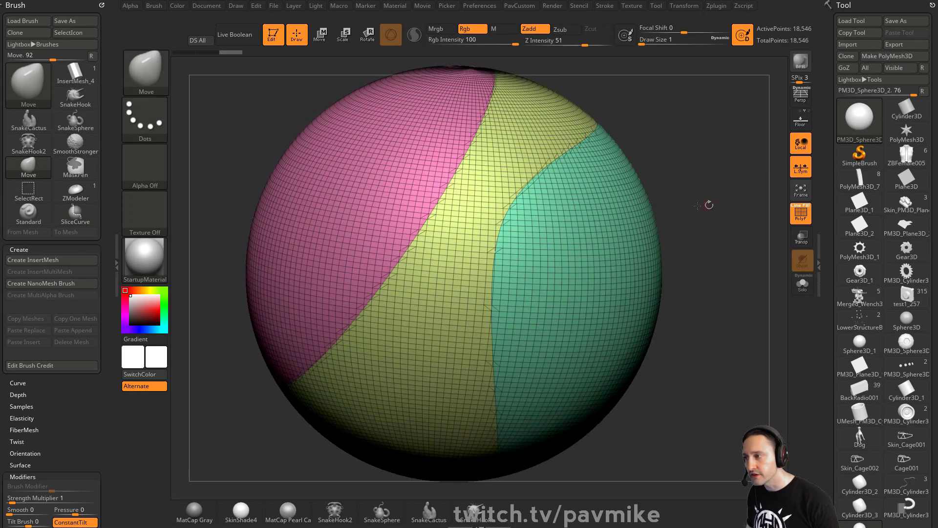
Hide the polyframe and apply Polish By Features so the sphere's polygroup borders turn into creases
{"action": "left_click_drag", "start_coordinate": [697, 206], "coordinate": [642, 207], "text": "alt"}
{"action": "key", "text": "s"}
{"action": "left_click", "coordinate": [658, 207]}
{"action": "left_click_drag", "start_coordinate": [648, 307], "coordinate": [630, 281], "text": "alt"}
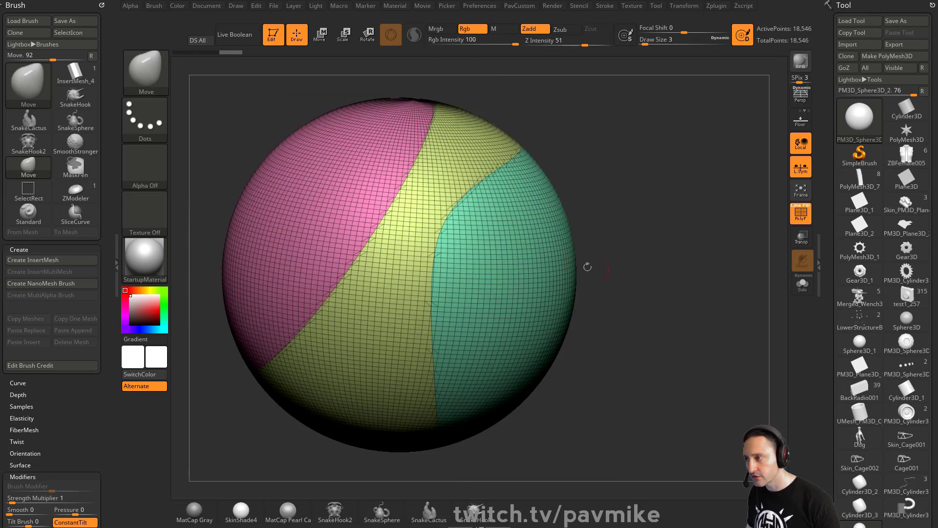
{"action": "key", "text": "3"}
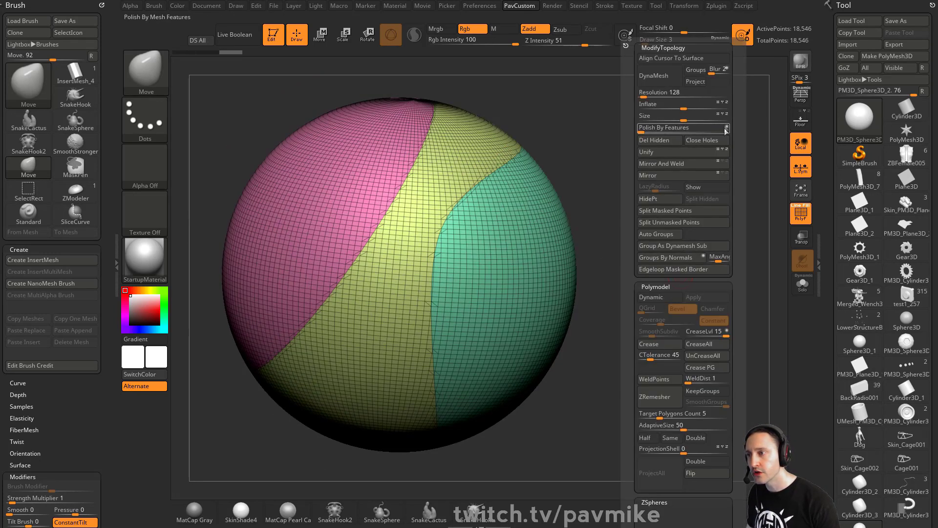
{"action": "key", "text": "shift+f"}
{"action": "key", "text": "space"}
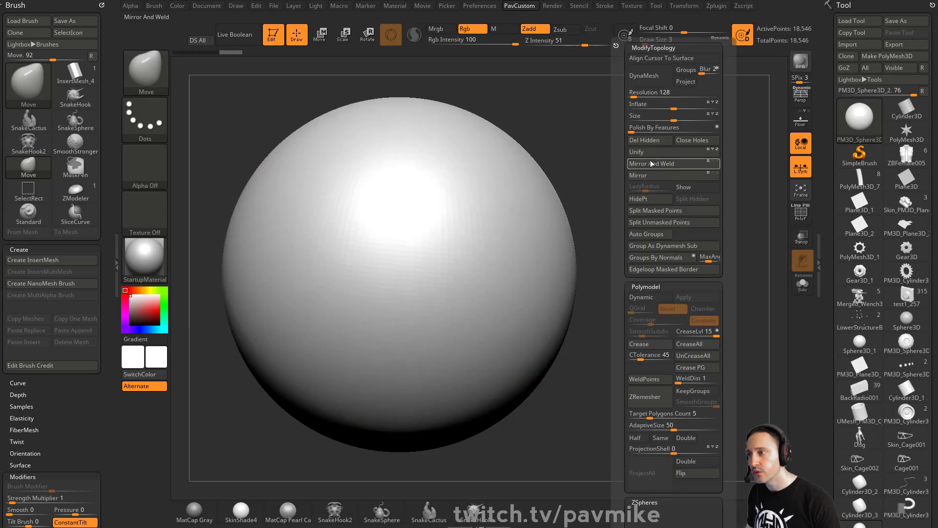
{"action": "key", "text": "space"}
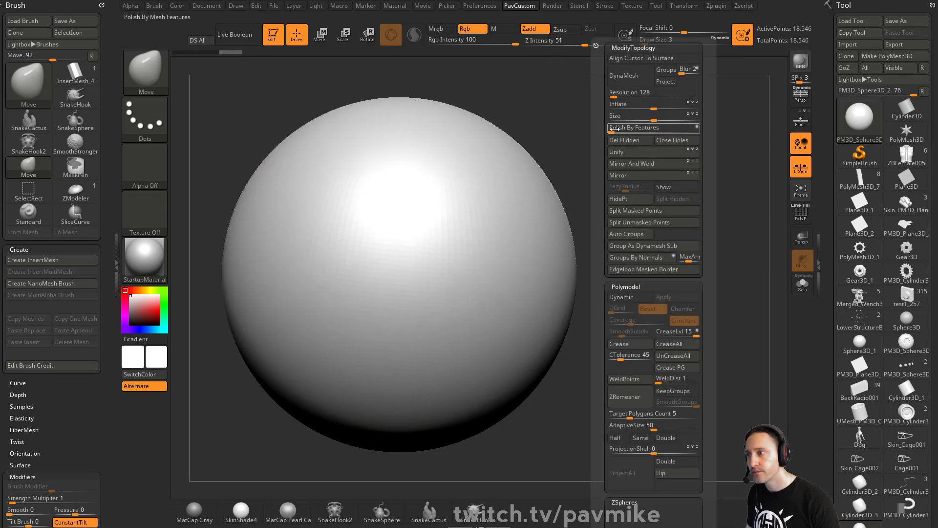
{"action": "key", "text": "space"}
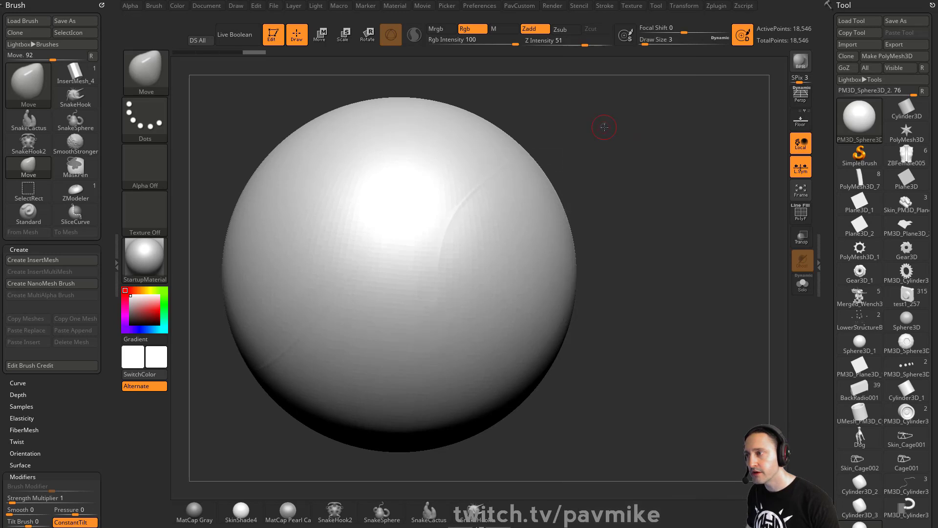
{"action": "key", "text": "space"}
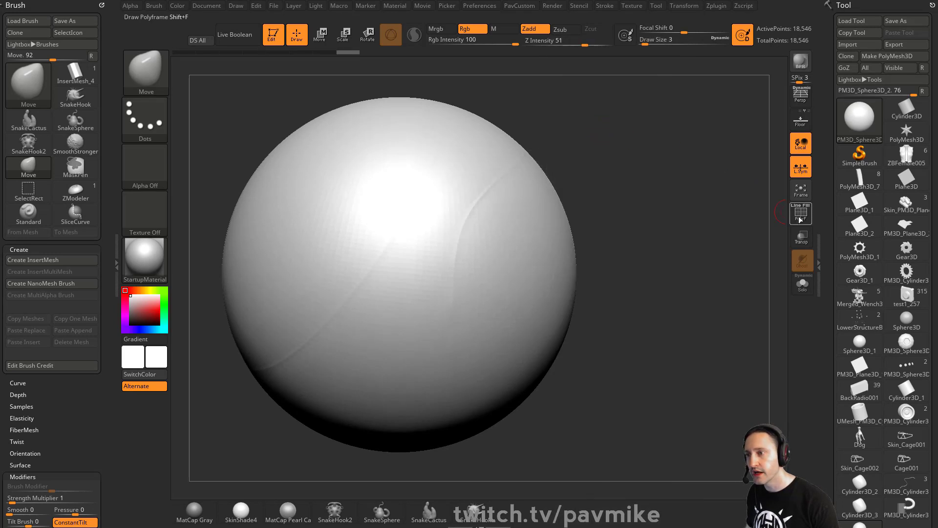
Show the polyframe, paint a round mask in the middle of the teal polygroup and set the draw size to 29
{"action": "left_click", "coordinate": [800, 218]}
{"action": "key", "text": "ctrl"}
{"action": "key", "text": "ctrl"}
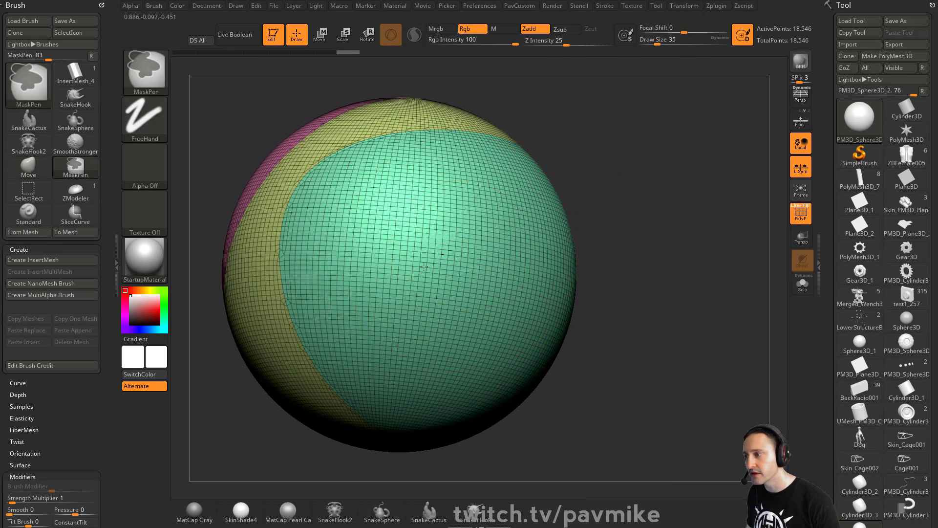
{"action": "mouse_move", "coordinate": [424, 267]}
{"action": "left_mouse_down", "text": "ctrl"}
{"action": "mouse_move", "coordinate": [470, 254]}
{"action": "mouse_move", "coordinate": [433, 220]}
{"action": "left_mouse_up", "text": "ctrl"}
{"action": "mouse_move", "coordinate": [442, 257]}
{"action": "left_mouse_down", "text": "ctrl"}
{"action": "mouse_move", "coordinate": [413, 246]}
{"action": "mouse_move", "coordinate": [429, 262]}
{"action": "mouse_move", "coordinate": [420, 254]}
{"action": "left_mouse_up", "text": "ctrl"}
{"action": "key", "text": "s"}
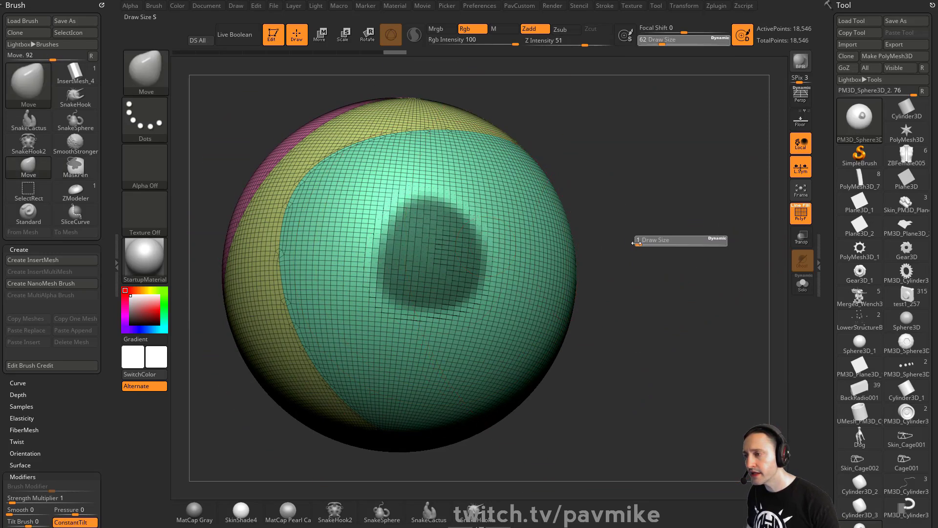
{"action": "left_click_drag", "start_coordinate": [636, 243], "coordinate": [639, 243]}
{"action": "left_click", "coordinate": [483, 6]}
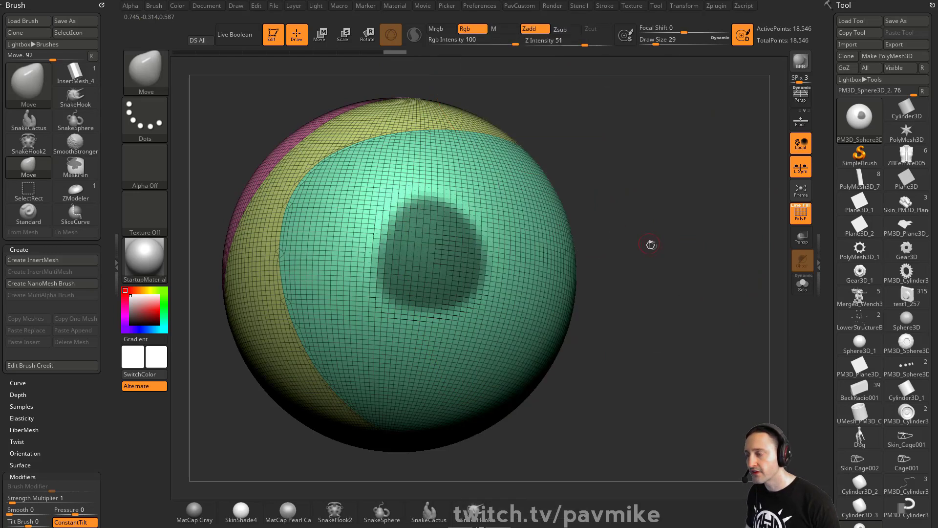
{"action": "left_click", "coordinate": [657, 240], "text": "ctrl"}
{"action": "left_click", "coordinate": [661, 235], "text": "ctrl"}
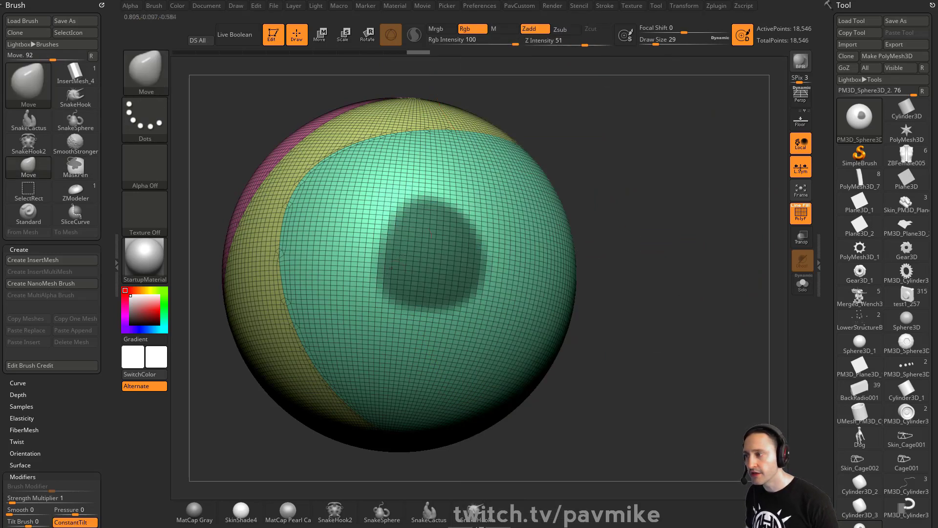
Try Edgeloop Masked Border and a new polygroup on the masked spot, and undo both
{"action": "left_click", "coordinate": [854, 73]}
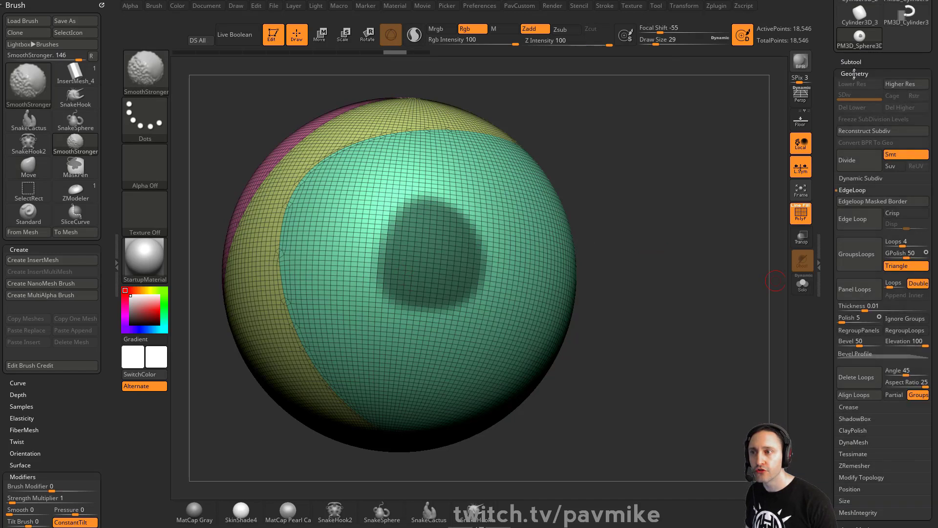
{"action": "left_click", "coordinate": [859, 201]}
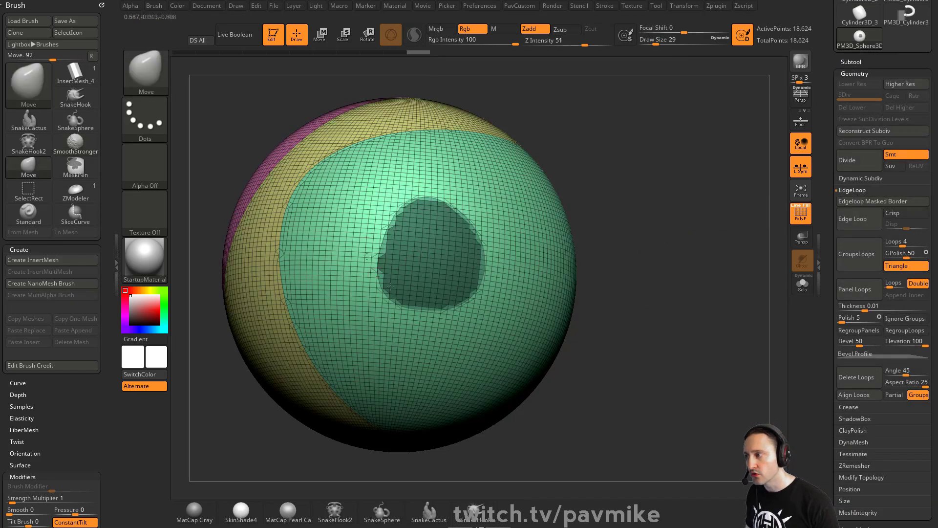
{"action": "key", "text": "ctrl+w"}
{"action": "key", "text": "ctrl+z"}
{"action": "key", "text": "ctrl+z"}
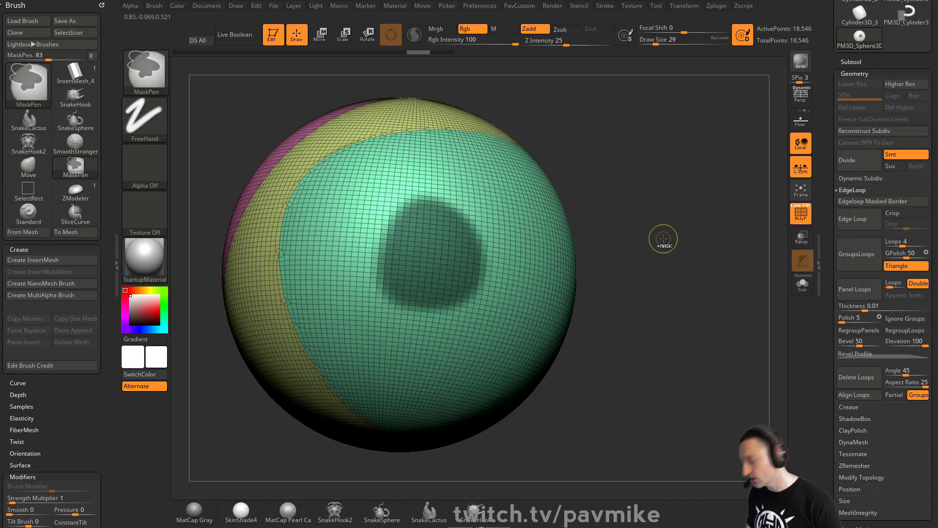
Turn the masked spot into its own polygroup and smooth its isolated outline with Polish By Features at about 11, restoring full visibility
{"action": "key", "text": "ctrl+w"}
{"action": "left_click", "coordinate": [439, 258], "text": "ctrl+shift"}
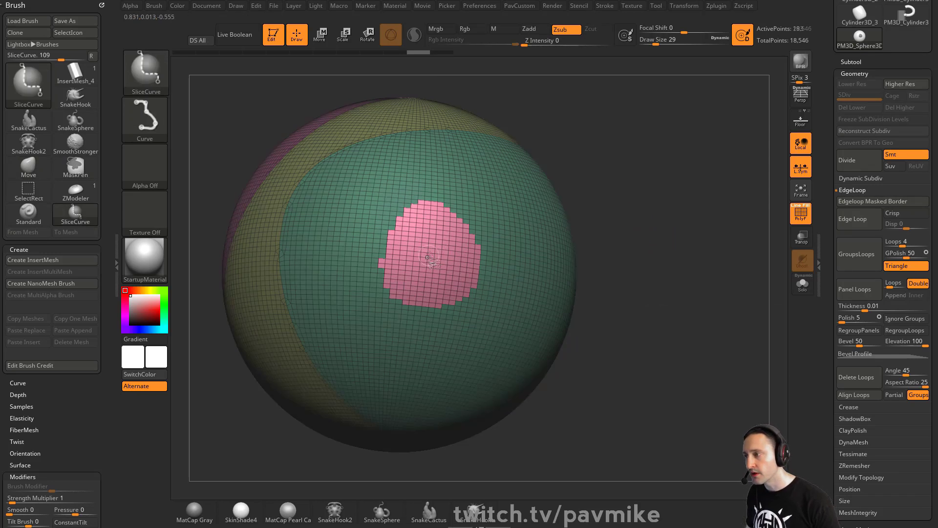
{"action": "key", "text": "3"}
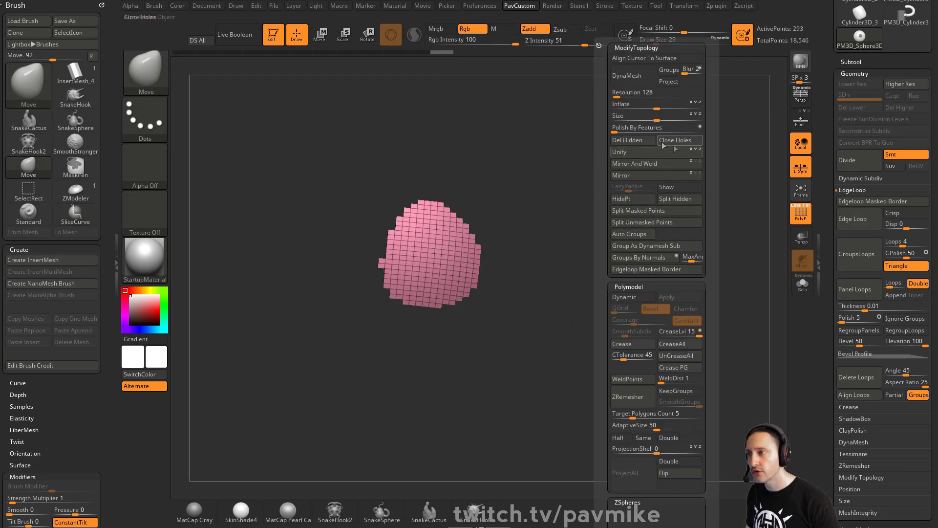
{"action": "left_click", "coordinate": [627, 127]}
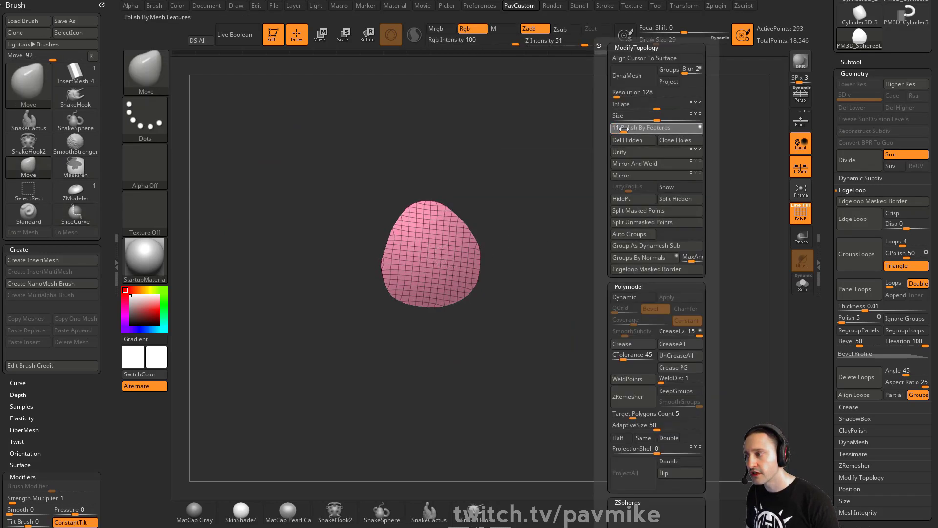
{"action": "left_click", "coordinate": [615, 188], "text": "ctrl+shift"}
Polish the whole mesh by features in open-circle mode to round the spot, and hide the polyframe to inspect the creased shape
{"action": "key", "text": "m"}
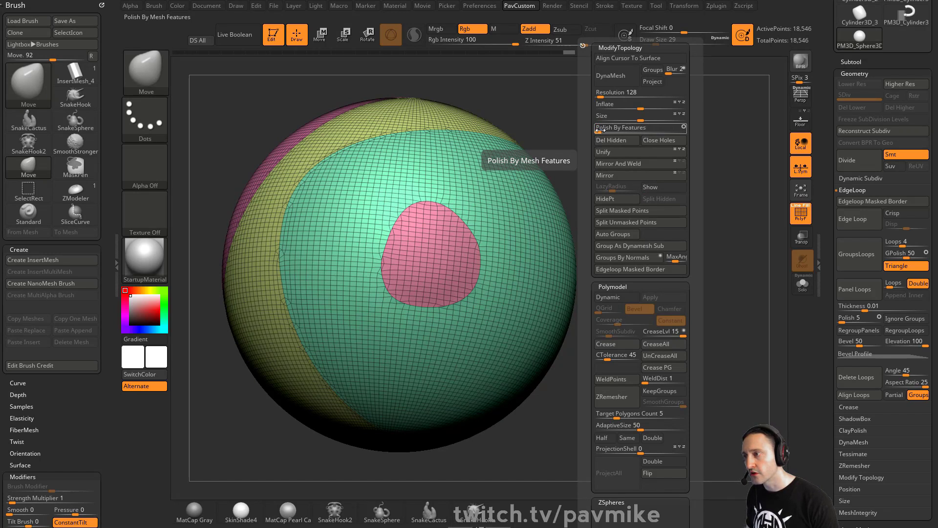
{"action": "left_click_drag", "start_coordinate": [600, 130], "coordinate": [609, 128]}
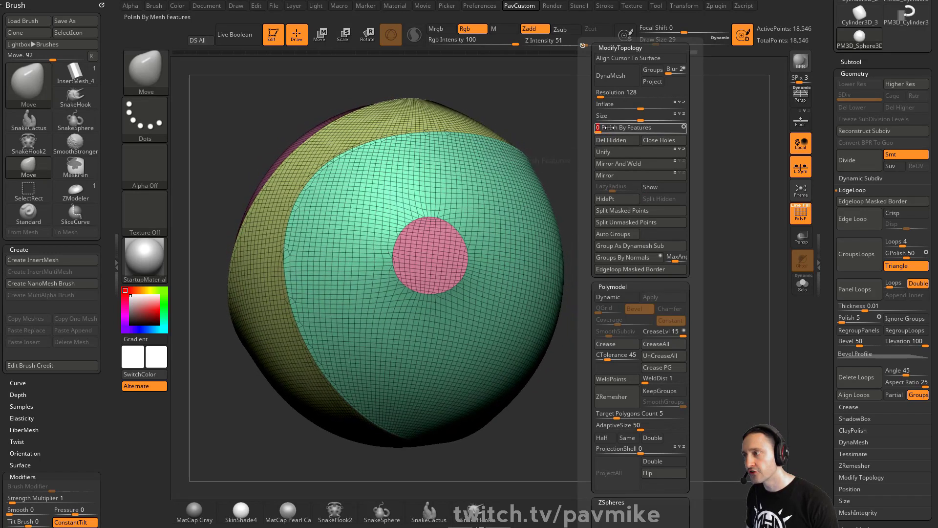
{"action": "left_click", "coordinate": [609, 128]}
{"action": "left_click", "coordinate": [800, 213]}
{"action": "key", "text": "f"}
{"action": "mouse_move", "coordinate": [696, 186]}
{"action": "left_mouse_down"}
{"action": "mouse_move", "coordinate": [716, 204]}
{"action": "mouse_move", "coordinate": [704, 191]}
{"action": "left_mouse_up"}
Add Panel Loops around all polygroups with a thickness of 0.06956 and show the polyframe to check the panels
{"action": "key", "text": "2"}
{"action": "left_click_drag", "start_coordinate": [827, 266], "coordinate": [826, 213]}
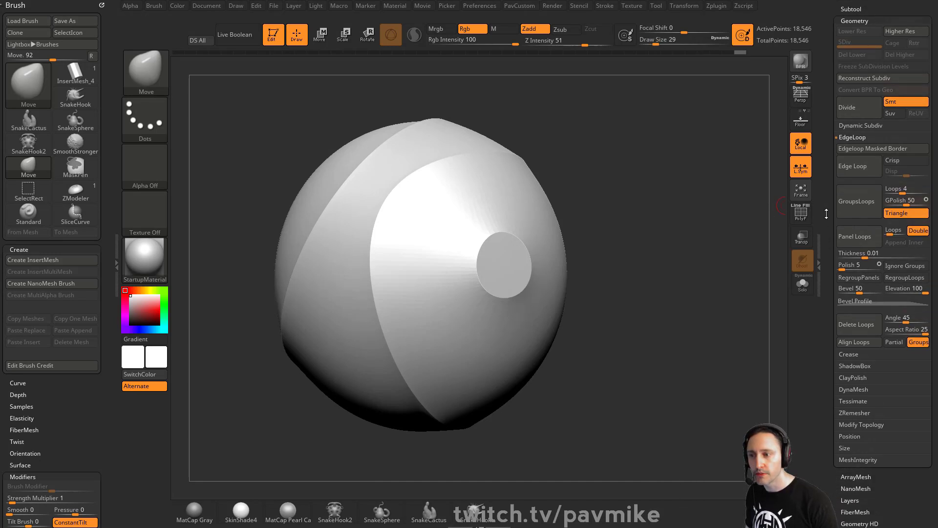
{"action": "scroll", "coordinate": [826, 213], "scroll_direction": "down", "scroll_amount": 3}
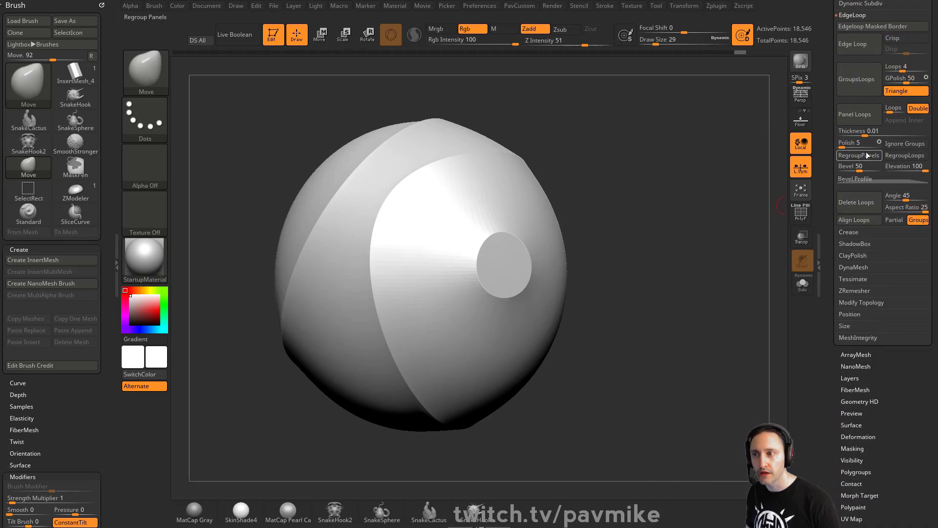
{"action": "left_click", "coordinate": [877, 133]}
{"action": "left_click", "coordinate": [858, 115]}
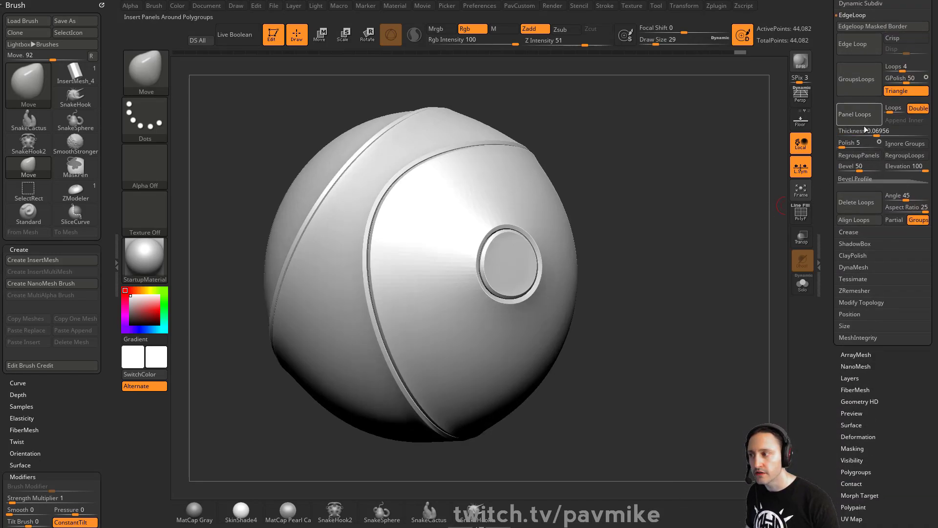
{"action": "mouse_move", "coordinate": [684, 205]}
{"action": "left_mouse_down"}
{"action": "mouse_move", "coordinate": [773, 201]}
{"action": "mouse_move", "coordinate": [679, 211]}
{"action": "mouse_move", "coordinate": [696, 212]}
{"action": "left_mouse_up"}
{"action": "left_click", "coordinate": [800, 212]}
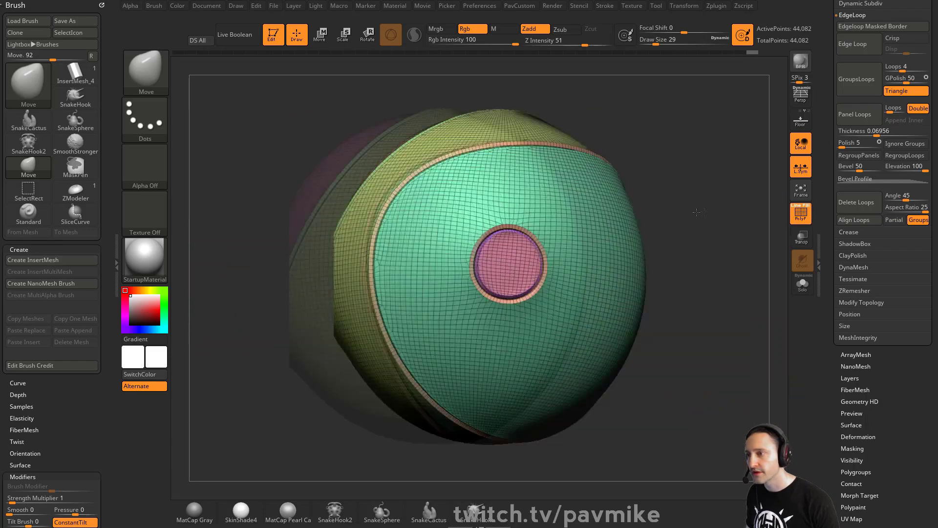